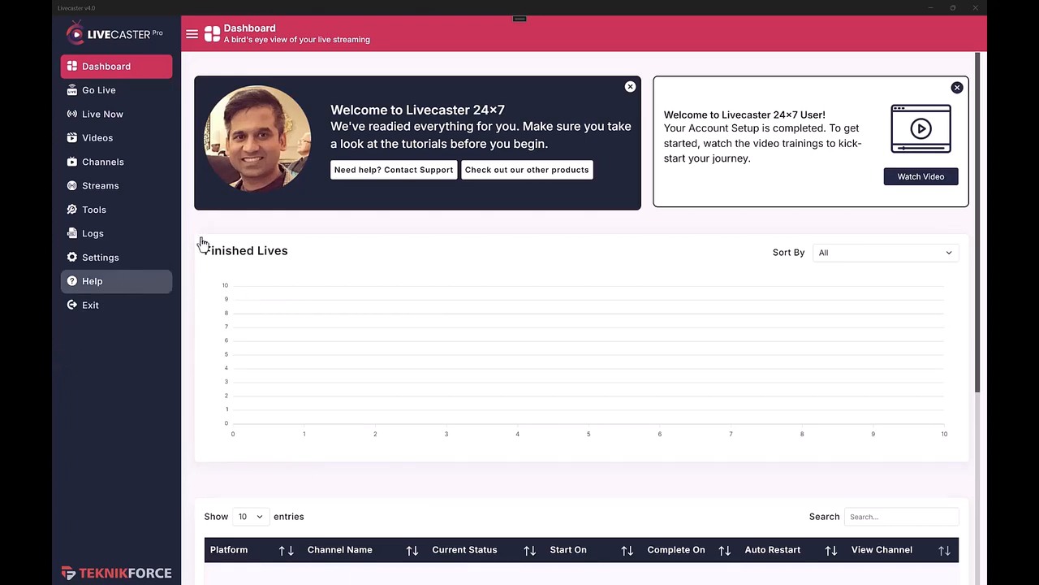
# Examine the dashboard's Finished Lives chart and the table of past live streams
pyautogui.scroll(-4, 303, 203)
pyautogui.scroll(1, 397, 293)
pyautogui.scroll(3, 341, 294)
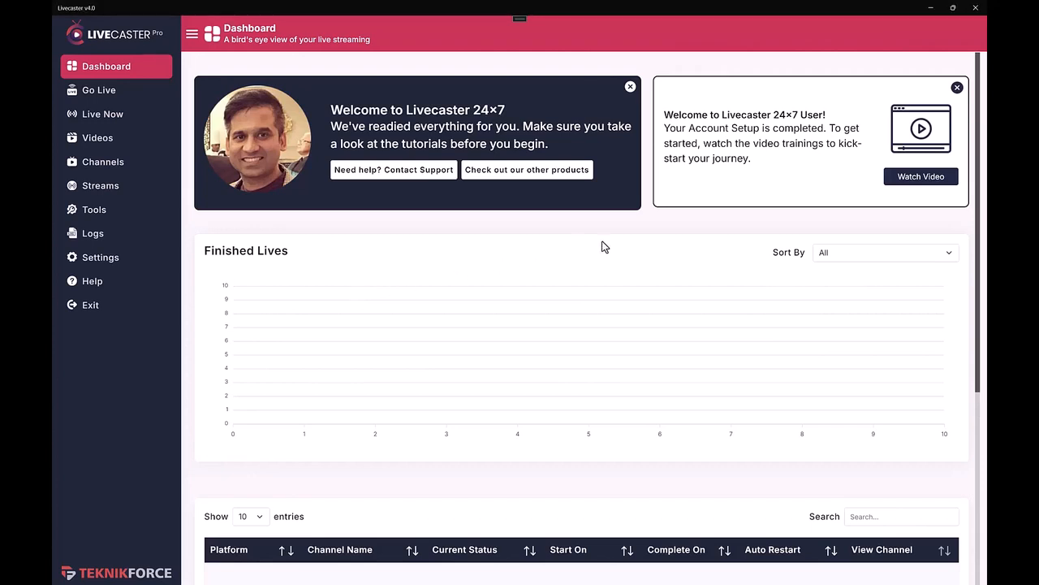
pyautogui.scroll(-2, 626, 329)
pyautogui.scroll(2, 623, 326)
pyautogui.scroll(-2, 340, 241)
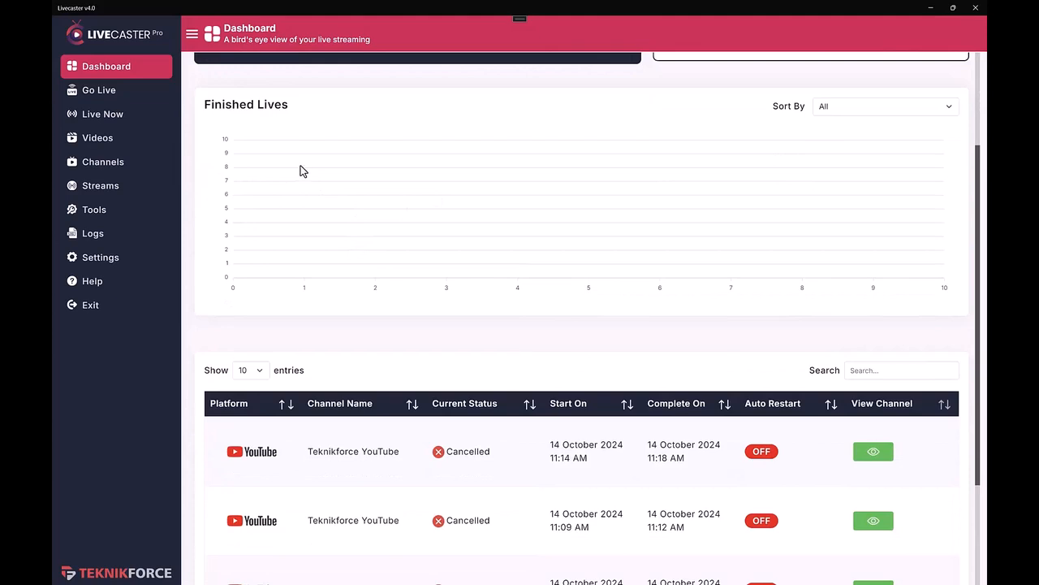
pyautogui.scroll(-2, 302, 166)
pyautogui.scroll(4, 308, 147)
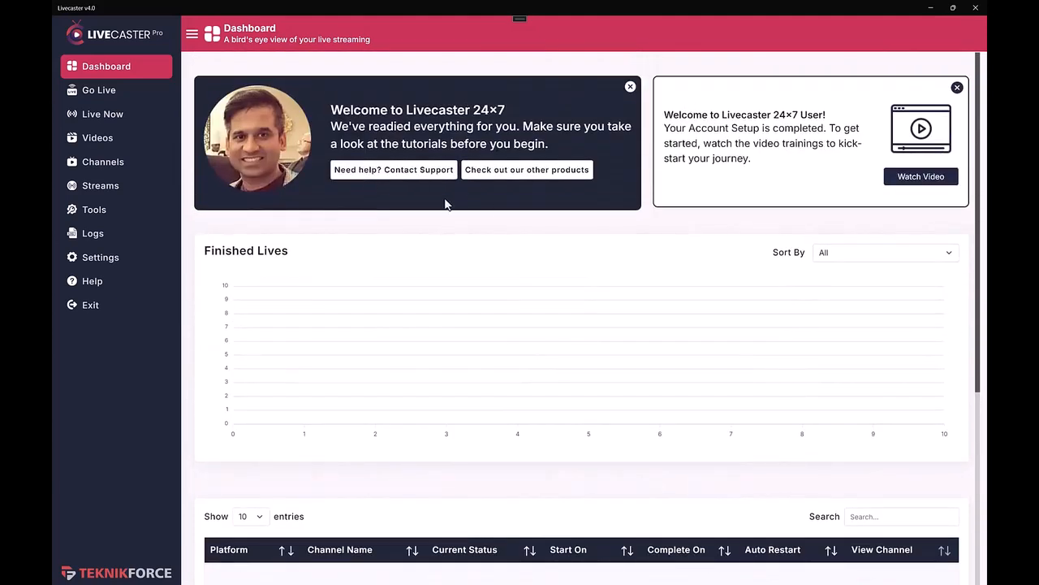
pyautogui.scroll(-4, 457, 225)
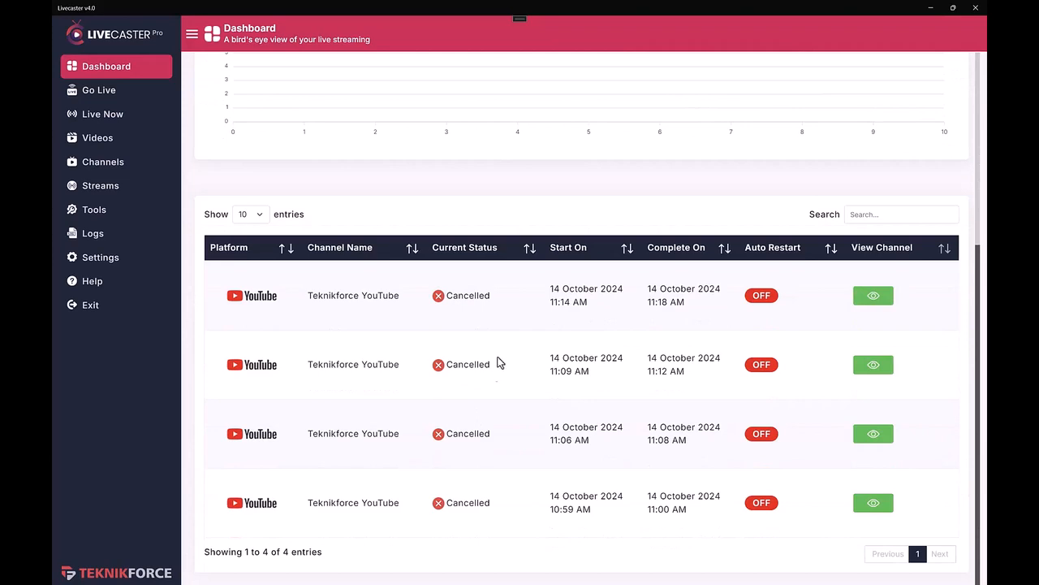
pyautogui.scroll(3, 666, 351)
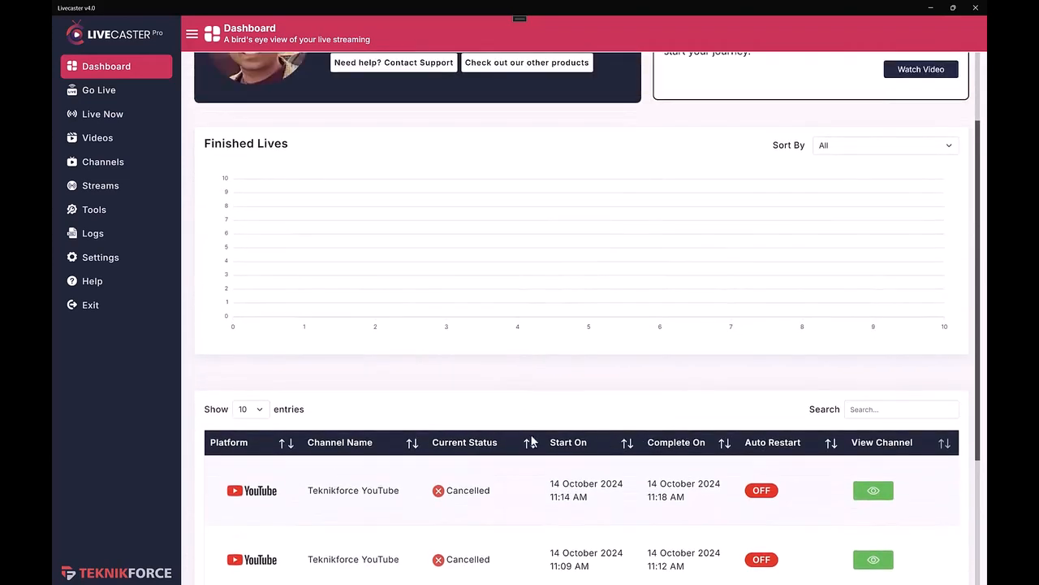
pyautogui.scroll(2, 540, 439)
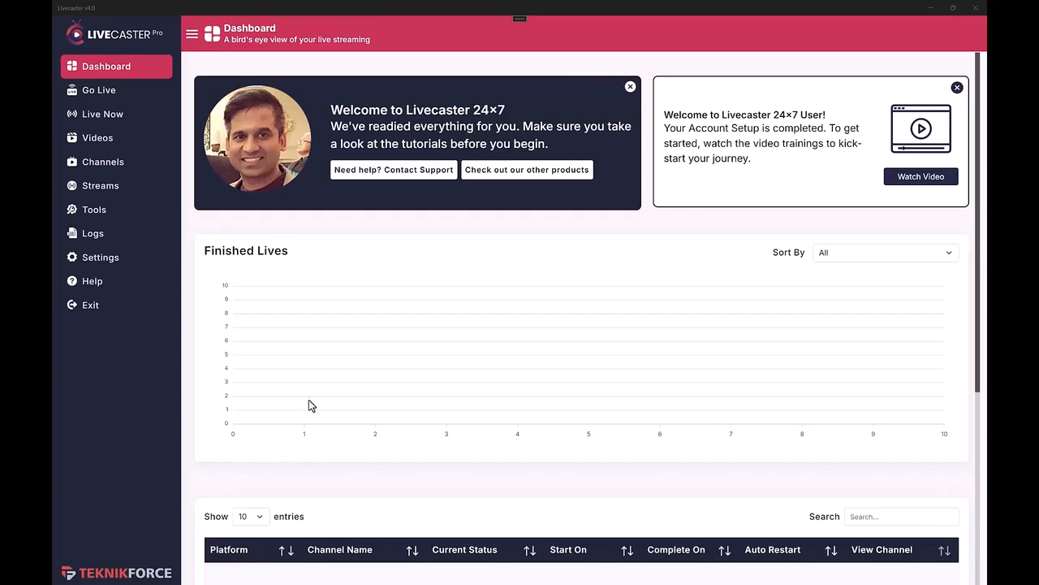
# Open a blank details form for adding a new broadcast channel
pyautogui.click(163, 168)
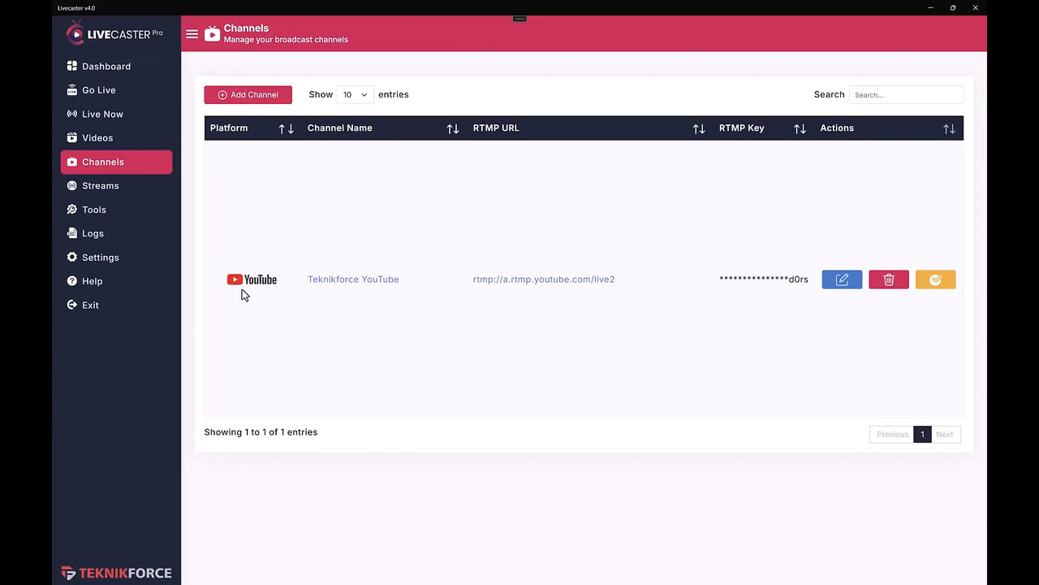
pyautogui.click(241, 104)
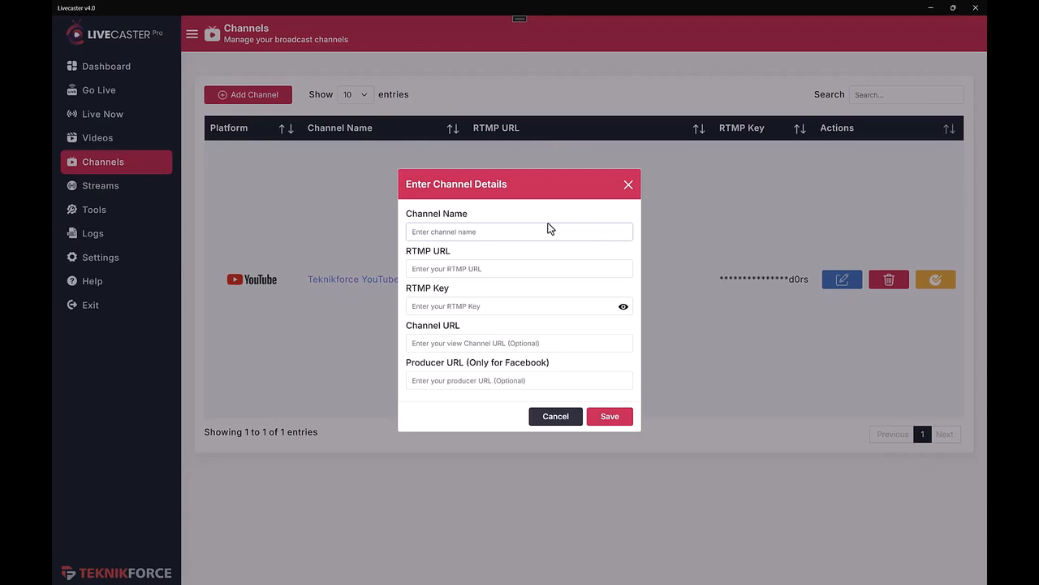
# Switch to YouTube Studio in the browser, leave the finished stream's page and start setting up a new live stream
pyautogui.hotkey('alt', 'Tab')
pyautogui.hotkey('alt', 'Tab')
pyautogui.hotkey('alt', 'Tab')
pyautogui.hotkey('alt', 'Tab')
pyautogui.hotkey('alt', 'Tab')
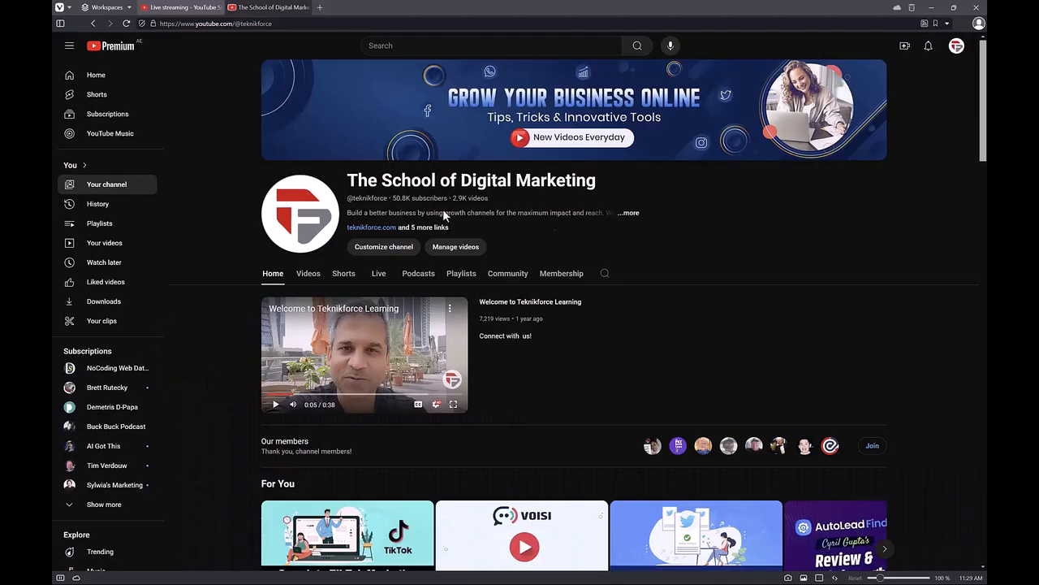
pyautogui.click(181, 7)
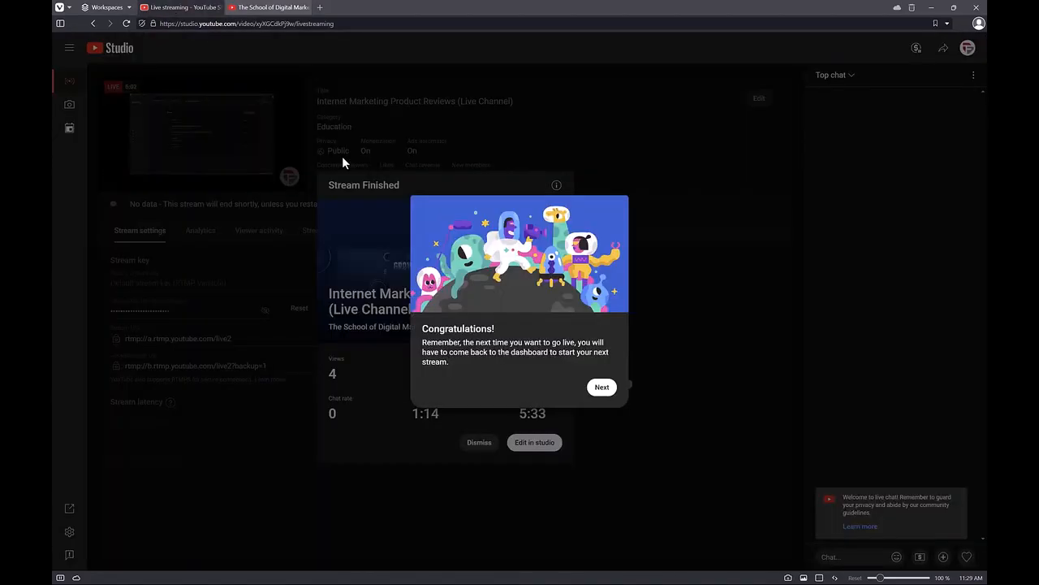
pyautogui.click(601, 387)
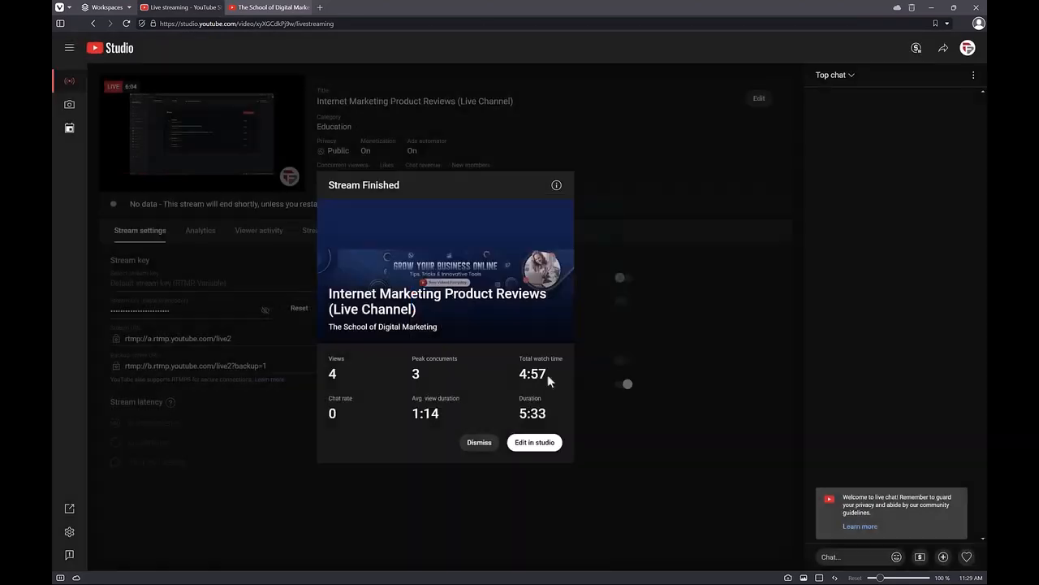
pyautogui.click(121, 48)
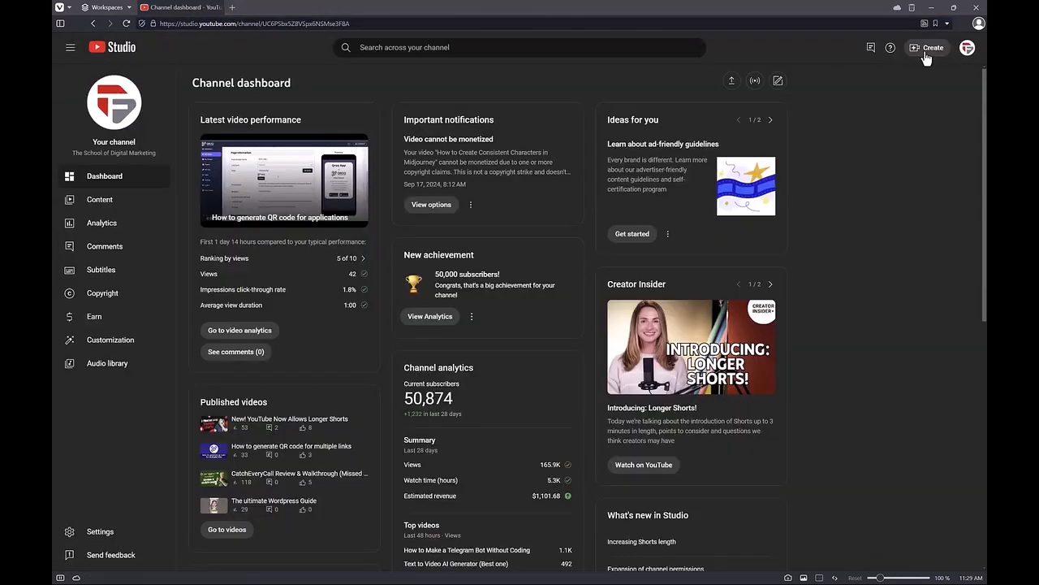
pyautogui.click(925, 47)
pyautogui.click(926, 86)
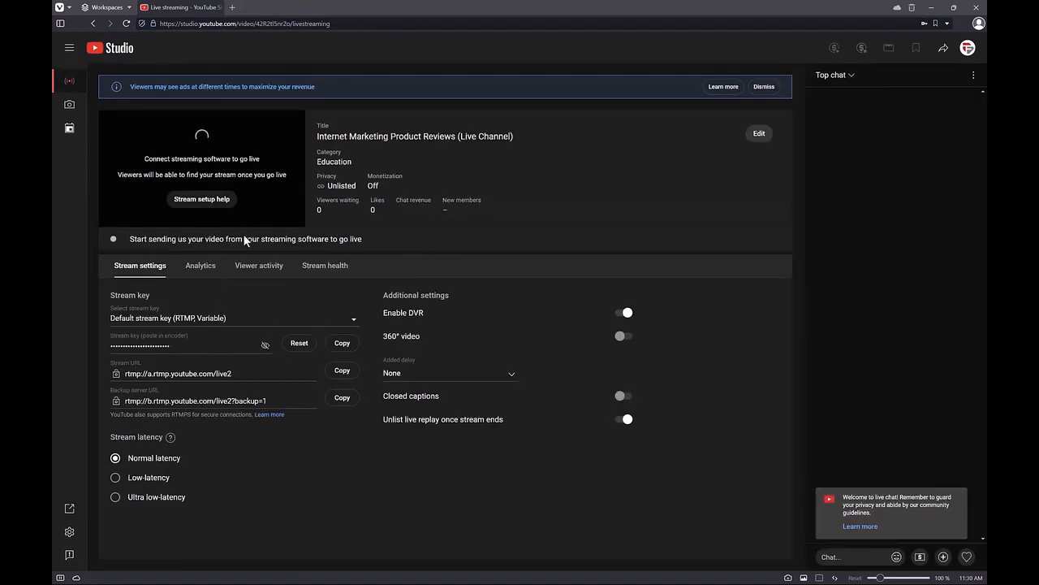
# Set the new live stream's visibility to Public and save its settings
pyautogui.click(761, 134)
pyautogui.scroll(-2, 520, 300)
pyautogui.click(492, 307)
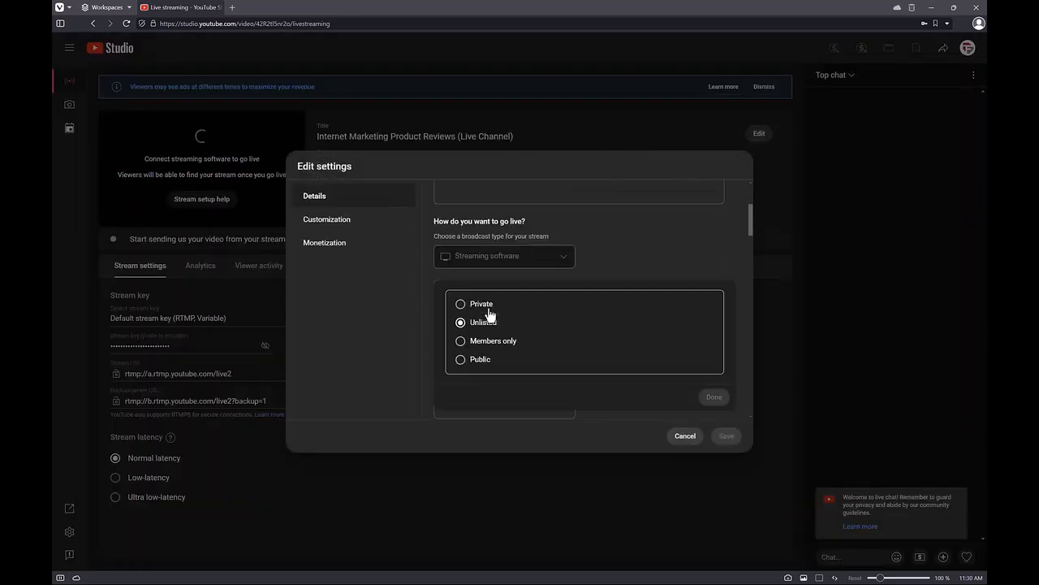
pyautogui.click(461, 359)
pyautogui.click(712, 396)
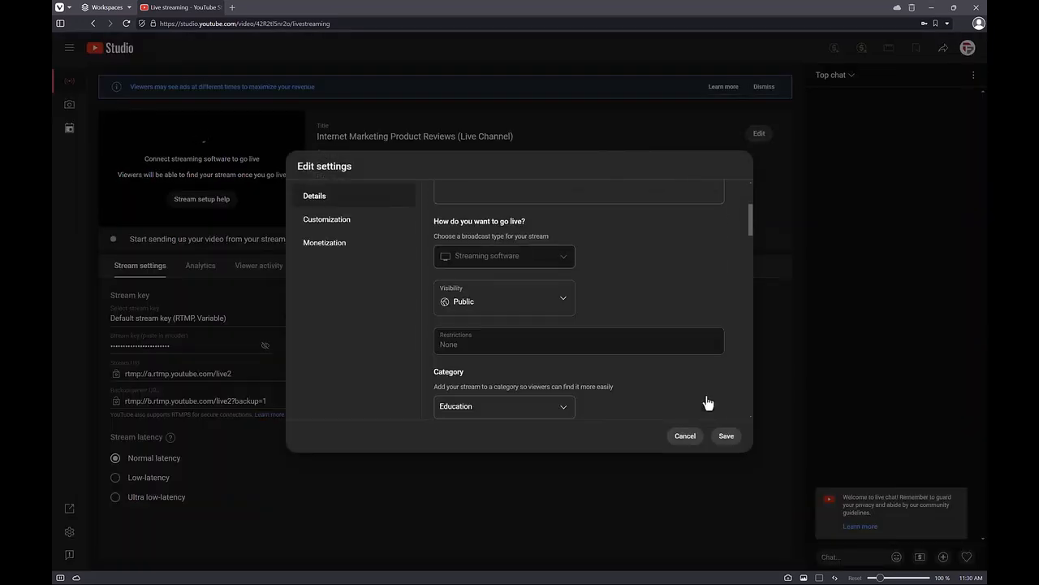
pyautogui.click(714, 438)
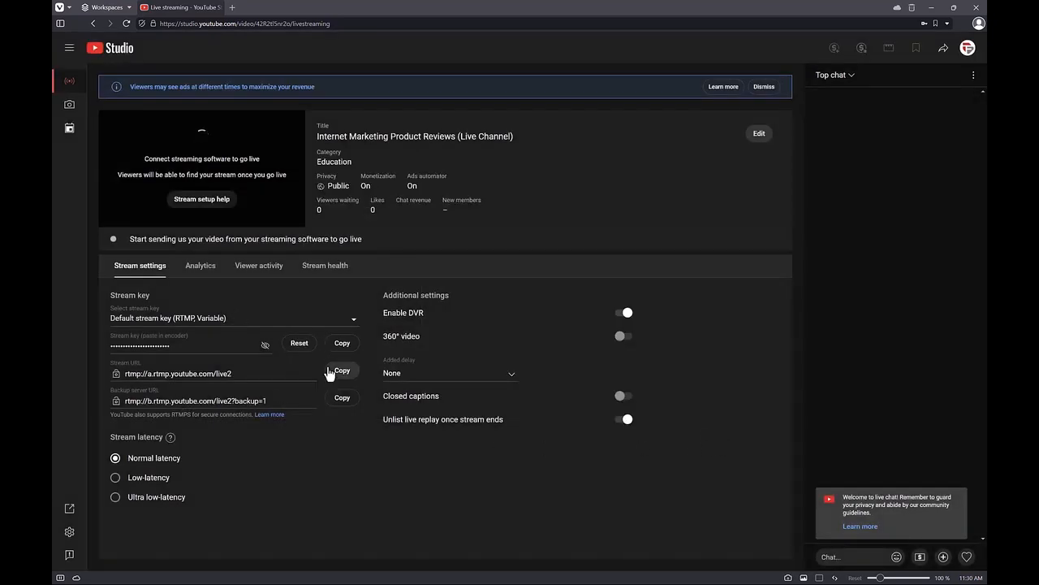
# Copy the default stream key from YouTube Studio and paste it as the RTMP key of the new Livecaster channel
pyautogui.moveTo(189, 344); pyautogui.dragTo(90, 351)
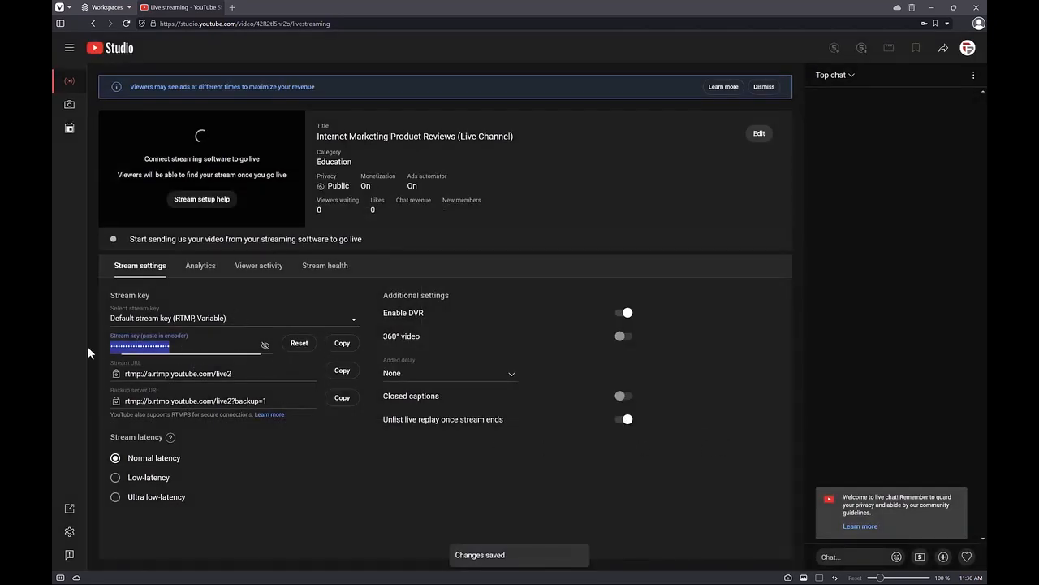
pyautogui.click(266, 347)
pyautogui.click(267, 347)
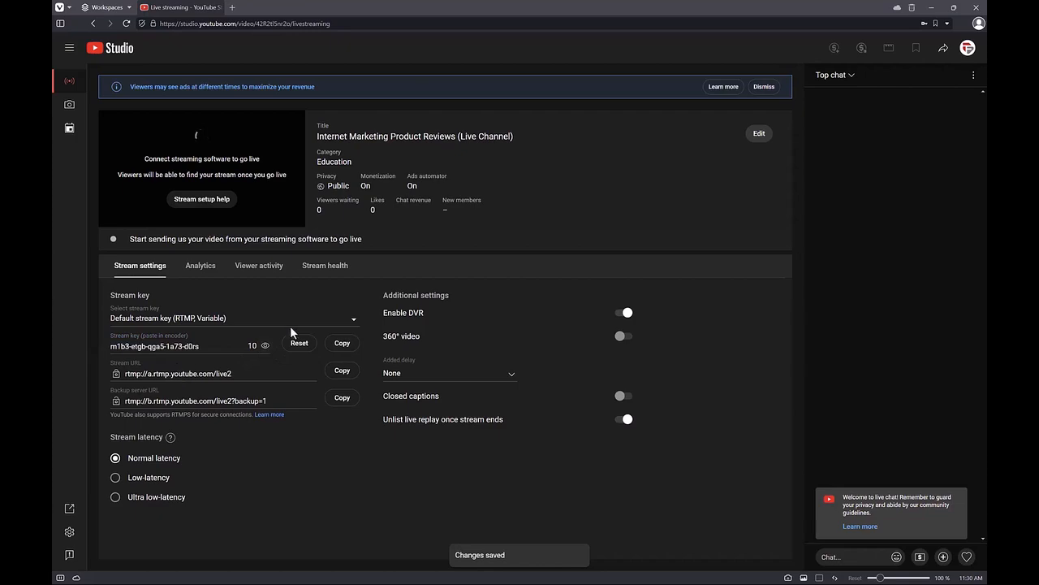
pyautogui.click(341, 344)
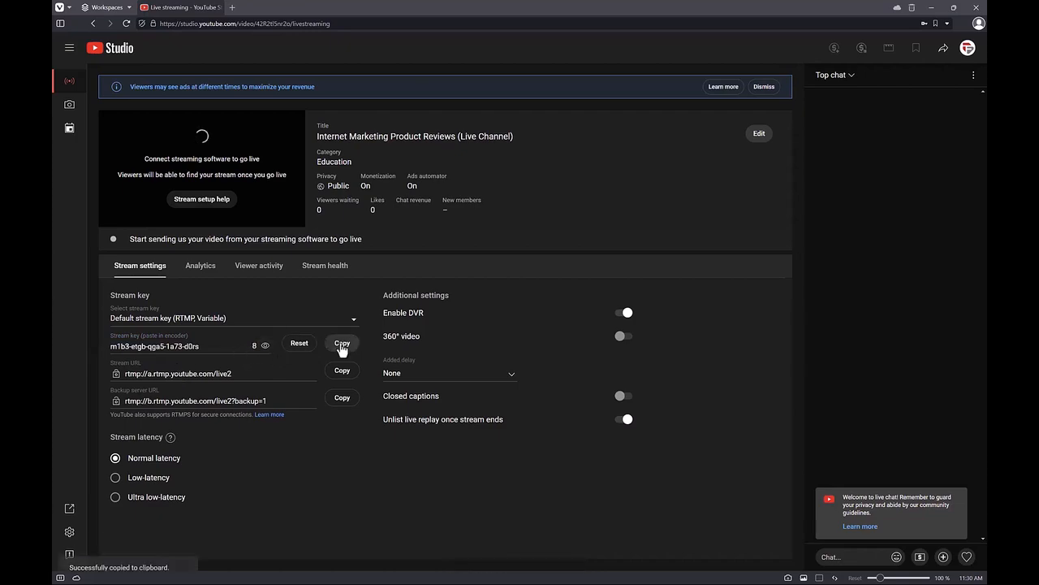
pyautogui.hotkey('alt', 'Tab')
pyautogui.click(447, 307)
pyautogui.hotkey('ctrl', 'v')
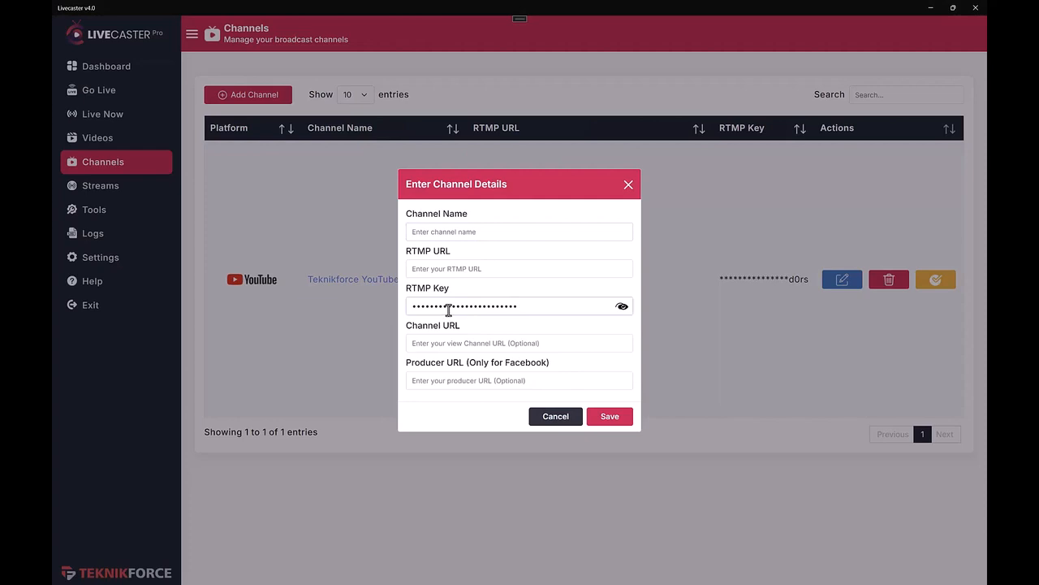
# Name the new channel "Teknikforce Channel"
pyautogui.click(465, 233)
pyautogui.write('Teknikforce')
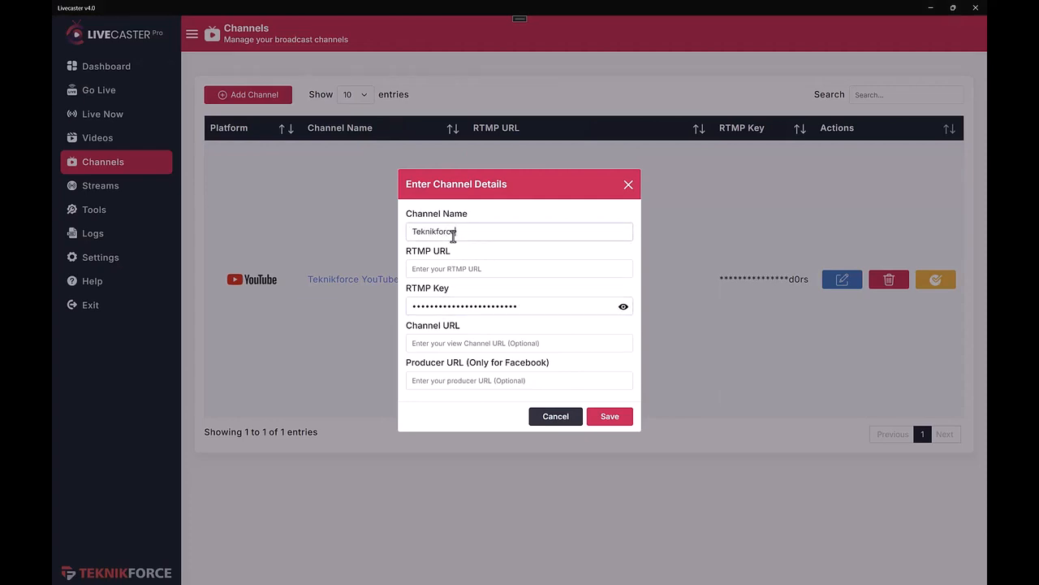
pyautogui.write(' Channel')
# Copy the stream URL rtmp://a.rtmp.youtube.com/live2 from YouTube Studio into the new Livecaster channel's RTMP URL
pyautogui.click(425, 268)
pyautogui.hotkey('alt', 'Tab')
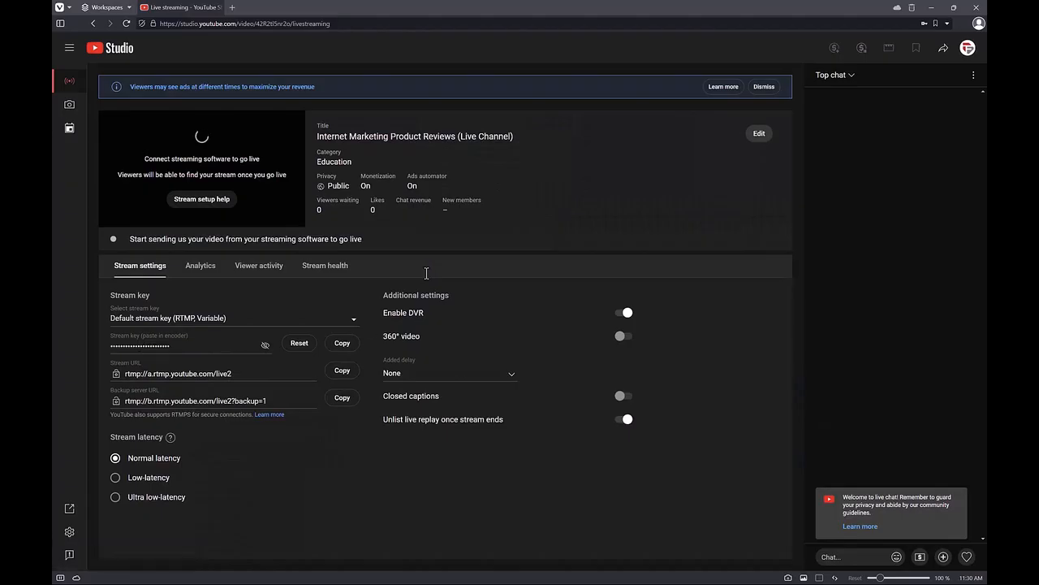
pyautogui.click(274, 374)
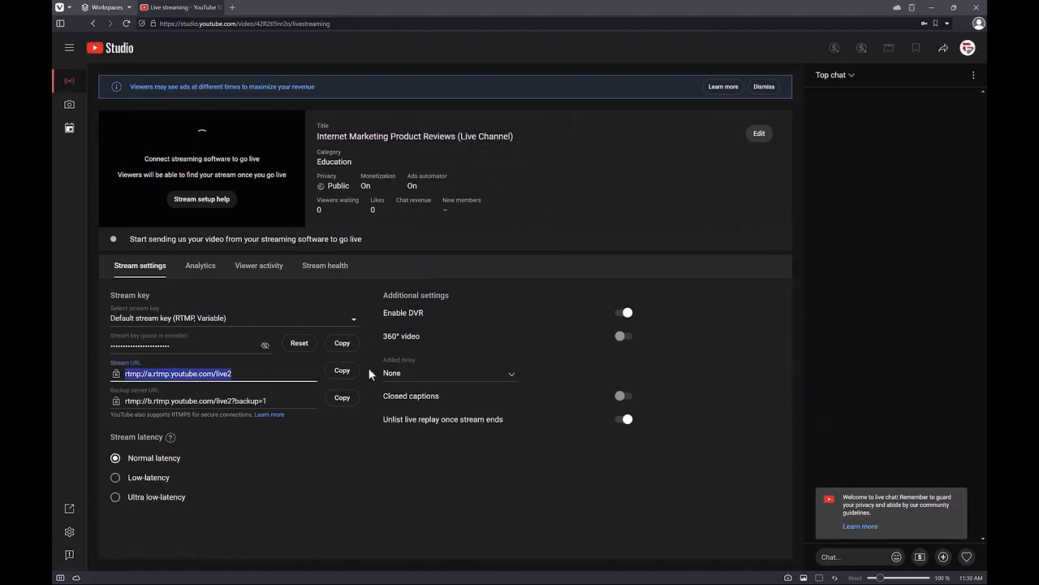
pyautogui.click(342, 370)
pyautogui.hotkey('alt', 'Tab')
pyautogui.hotkey('ctrl', 'v')
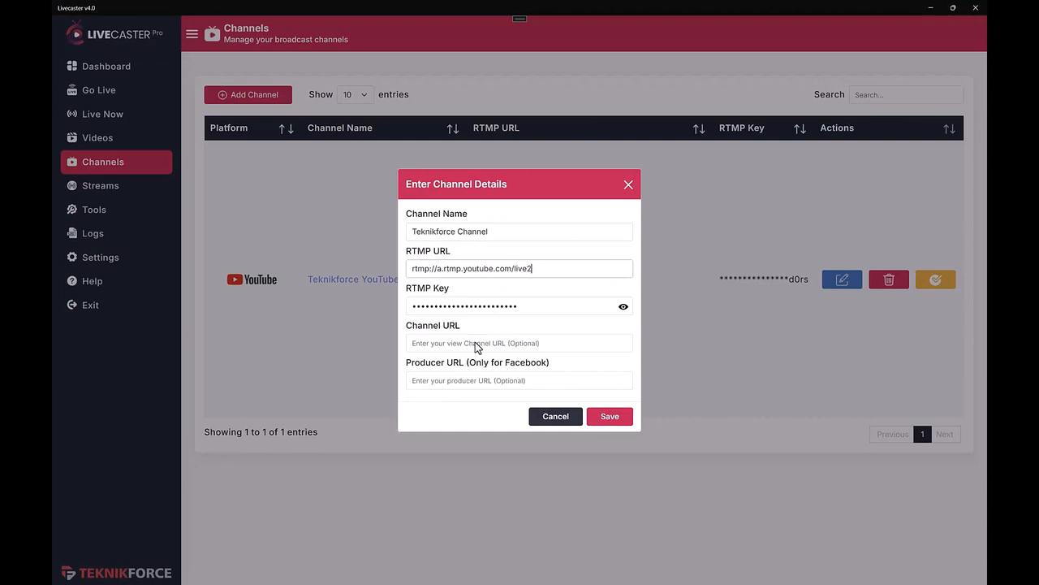
pyautogui.click(473, 343)
pyautogui.write('https://youtube.com/@teknikforce')
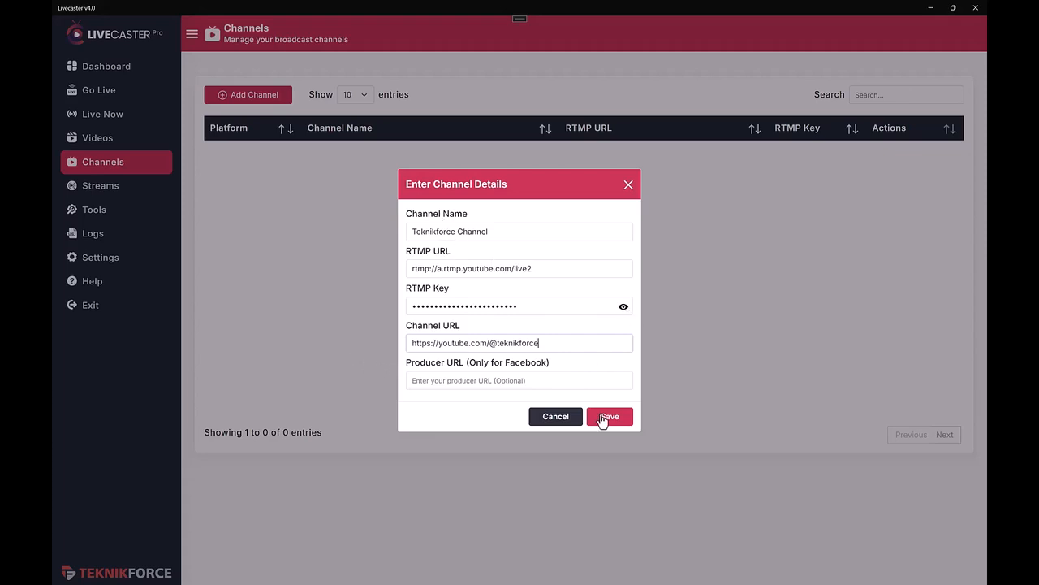
pyautogui.click(602, 417)
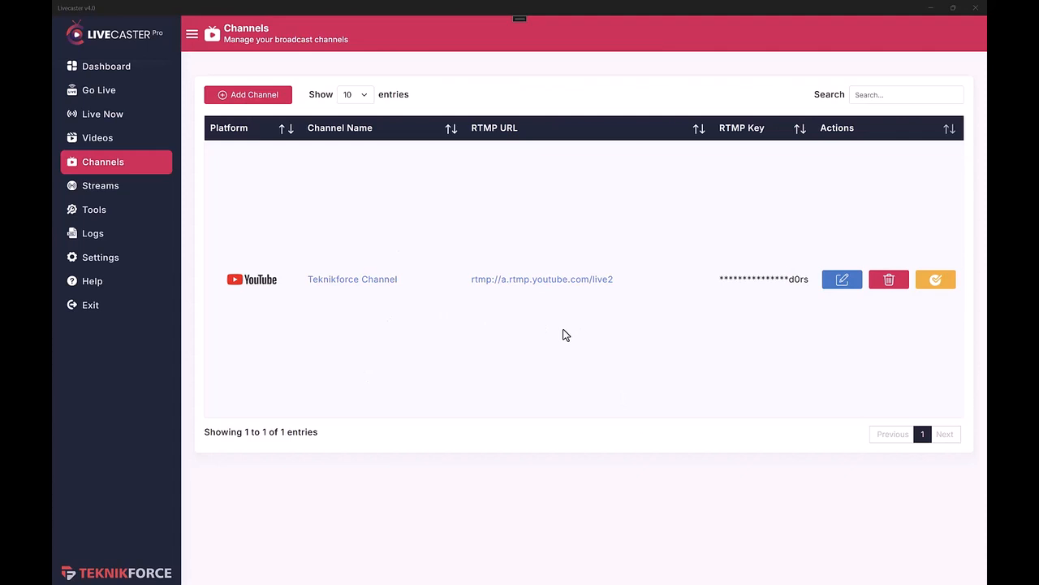
# Add the AI Collective Final Demo MP4 from the Demos folder's AI Collective subfolder to the video library
pyautogui.click(83, 143)
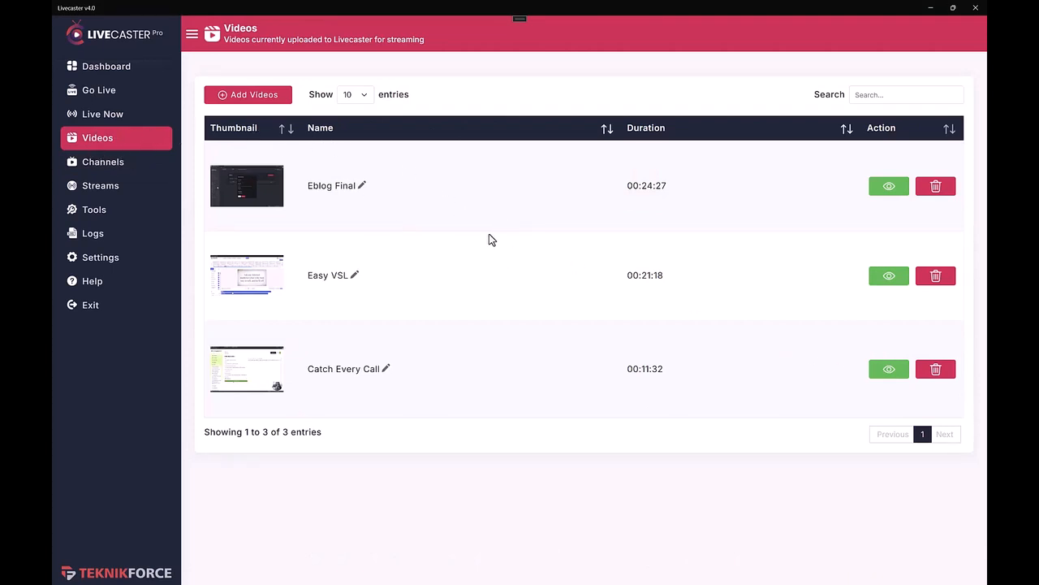
pyautogui.click(288, 97)
pyautogui.click(232, 26)
pyautogui.click(214, 26)
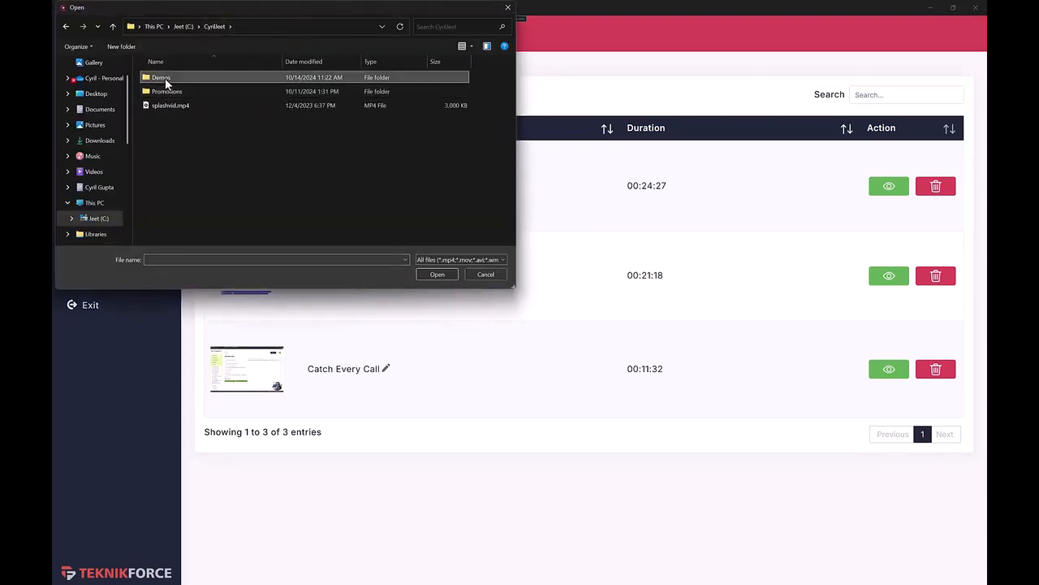
pyautogui.doubleClick(166, 80)
pyautogui.doubleClick(168, 78)
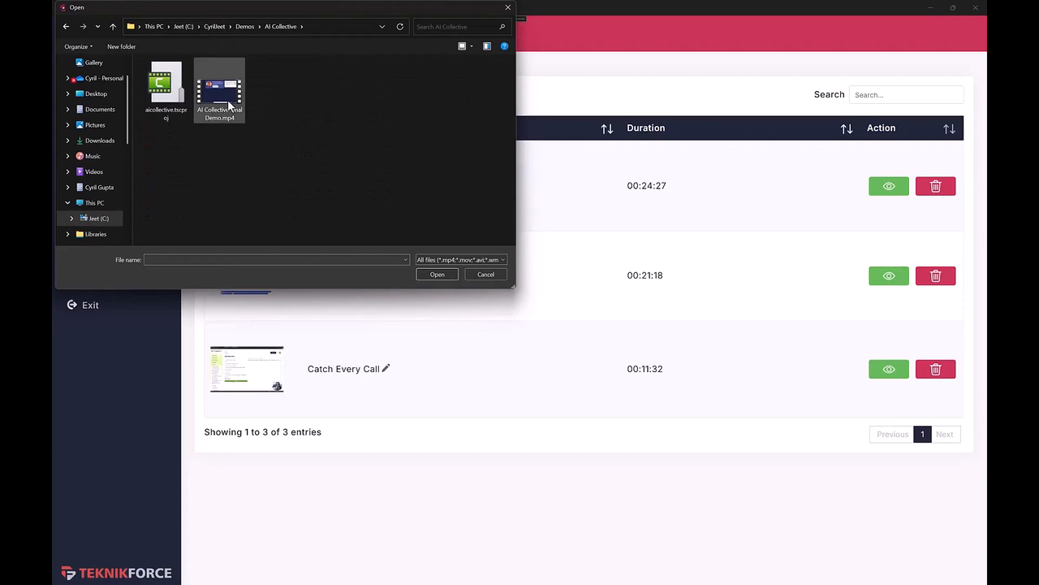
pyautogui.doubleClick(229, 104)
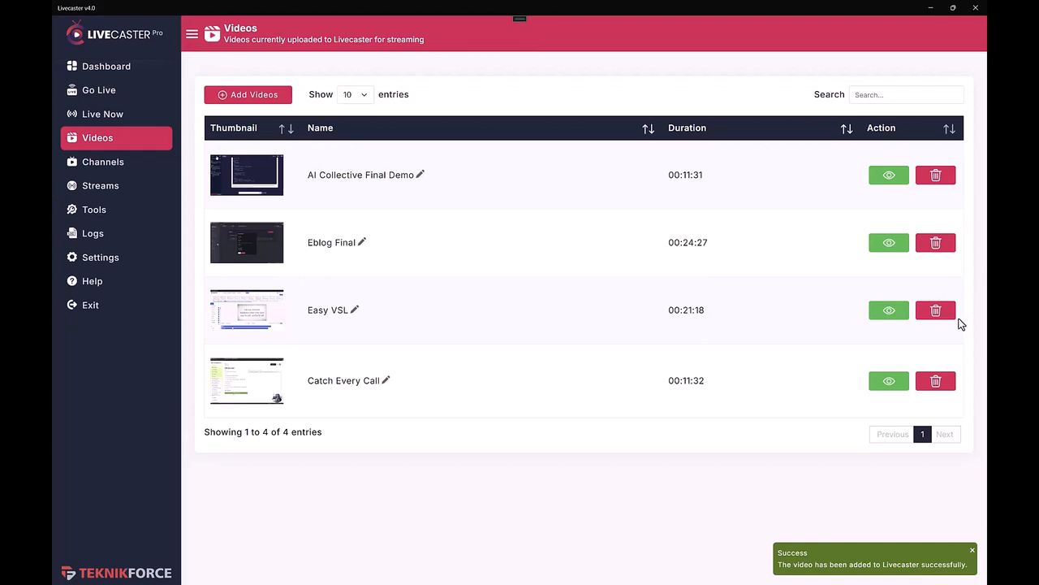
# Try rearranging the order of the videos in the Promotions stream
pyautogui.click(136, 187)
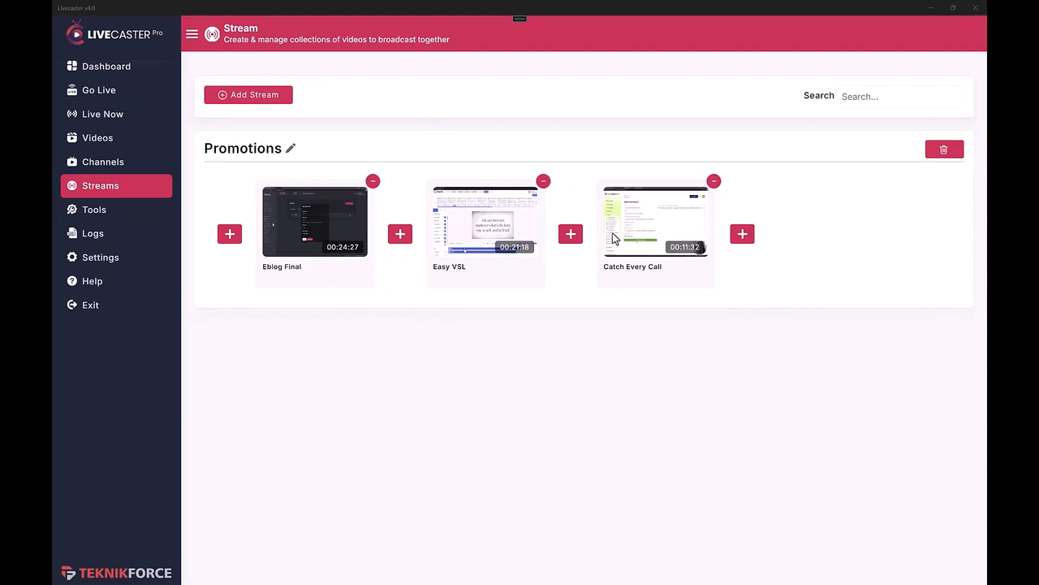
pyautogui.moveTo(501, 245); pyautogui.dragTo(624, 226)
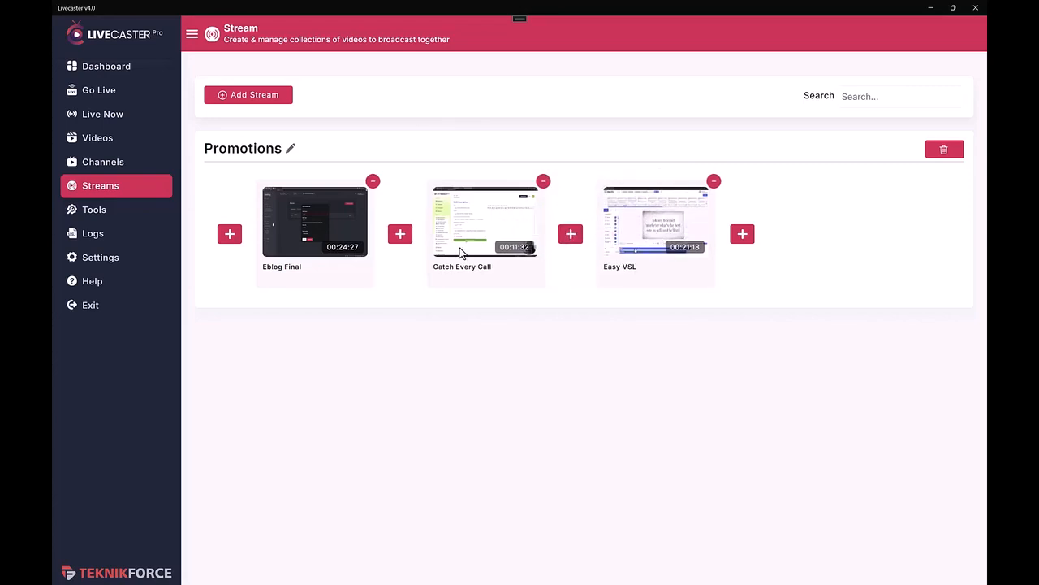
pyautogui.moveTo(333, 240); pyautogui.dragTo(508, 236)
pyautogui.moveTo(721, 208); pyautogui.dragTo(242, 213)
# Add the video AI Collective Final Demo at the end of the Promotions stream
pyautogui.click(742, 234)
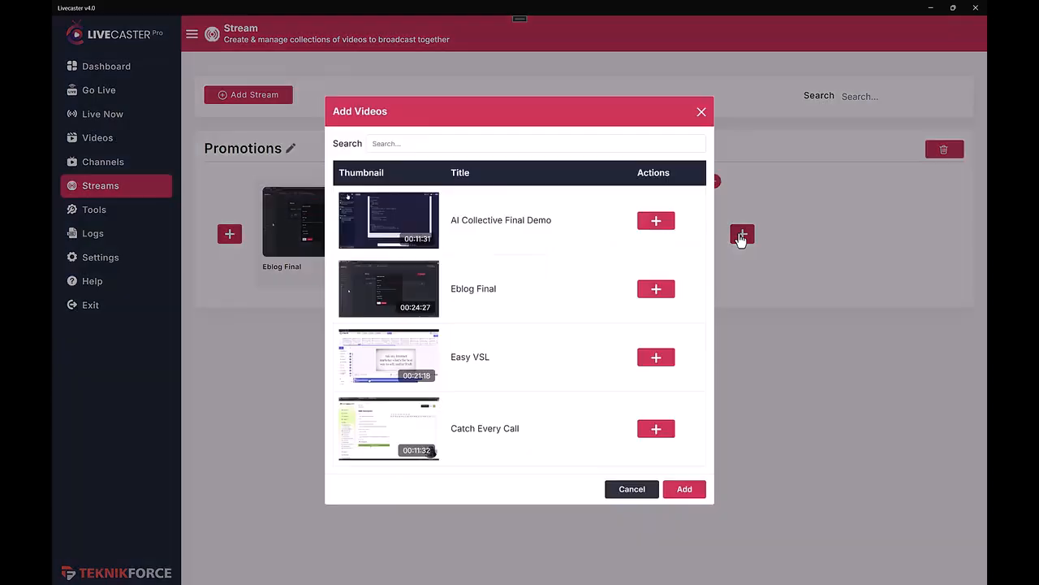
pyautogui.click(646, 227)
pyautogui.click(697, 490)
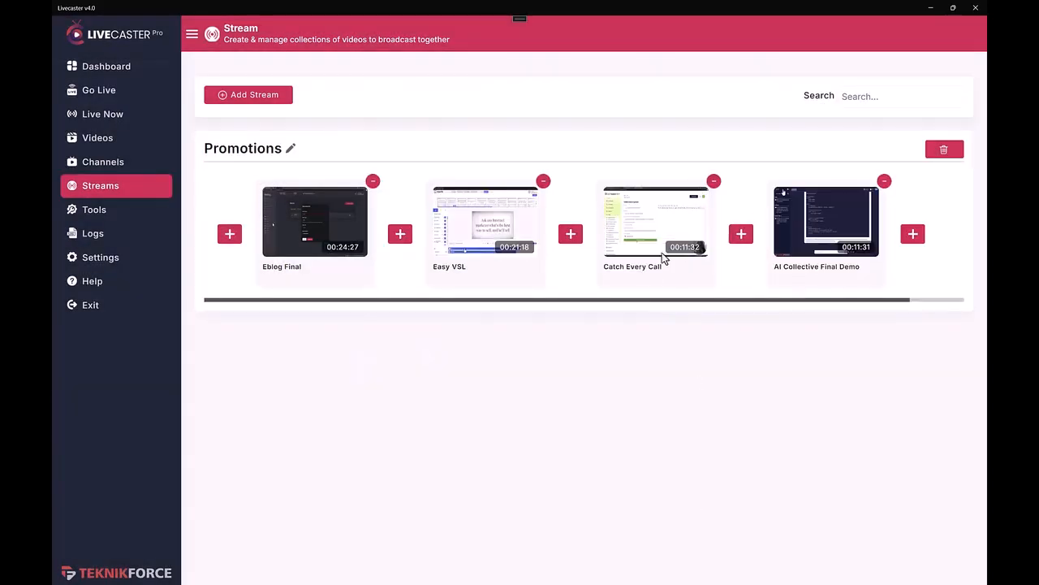
pyautogui.moveTo(772, 301); pyautogui.dragTo(586, 351)
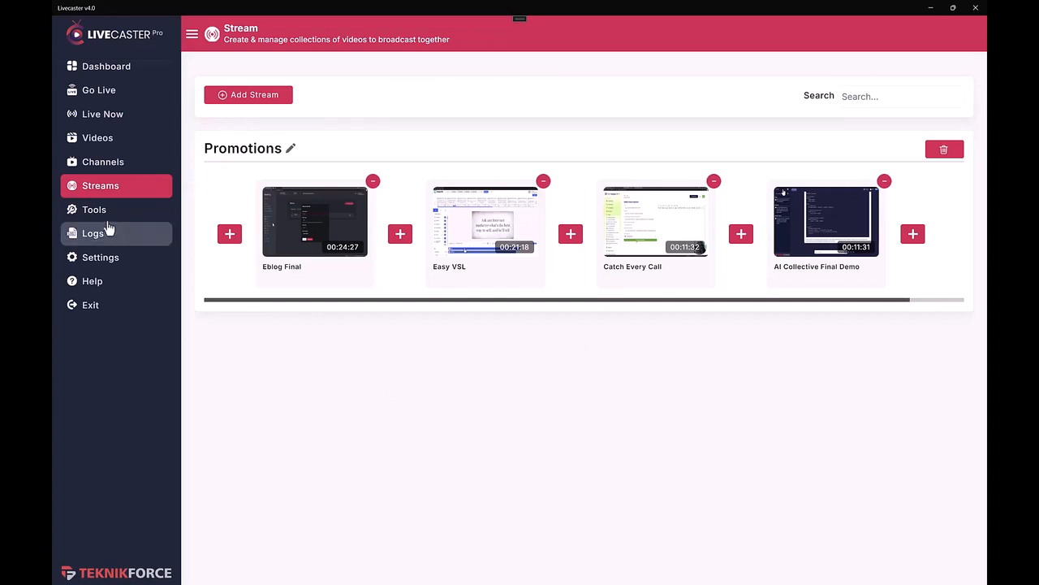
# Review the saved channels, the Promotions stream and the video library
pyautogui.click(118, 170)
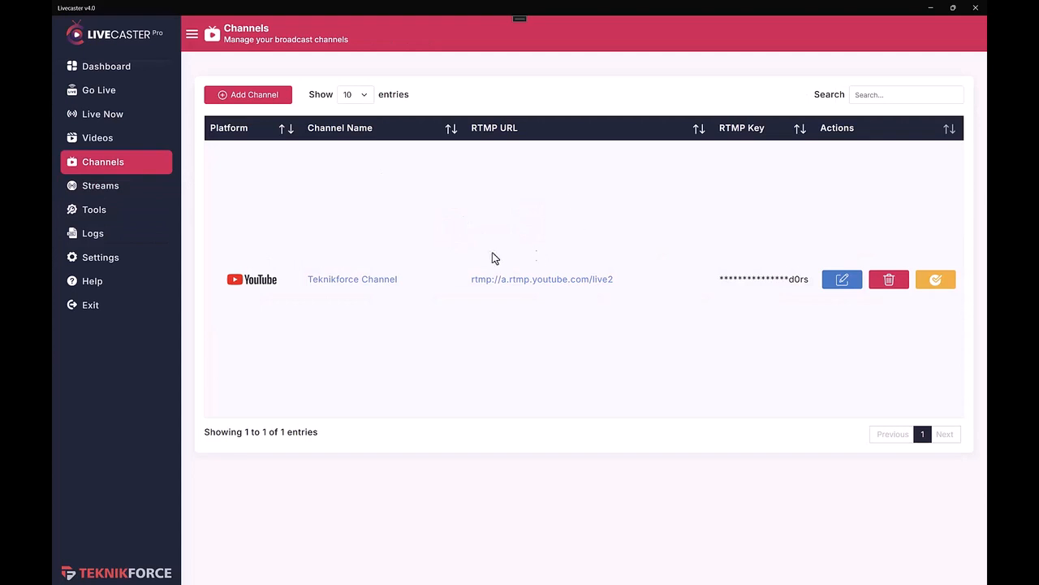
pyautogui.click(143, 188)
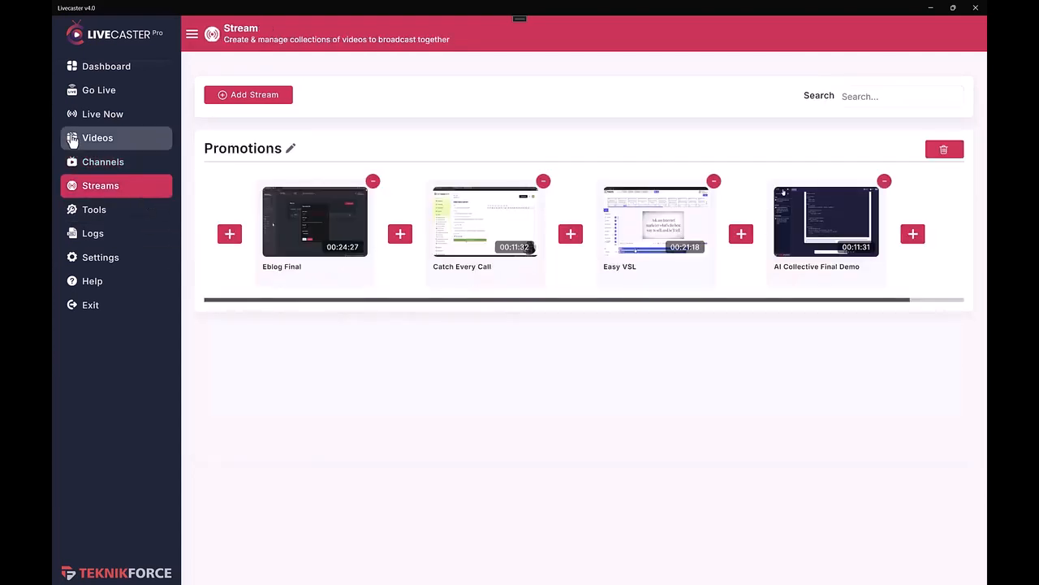
pyautogui.click(106, 138)
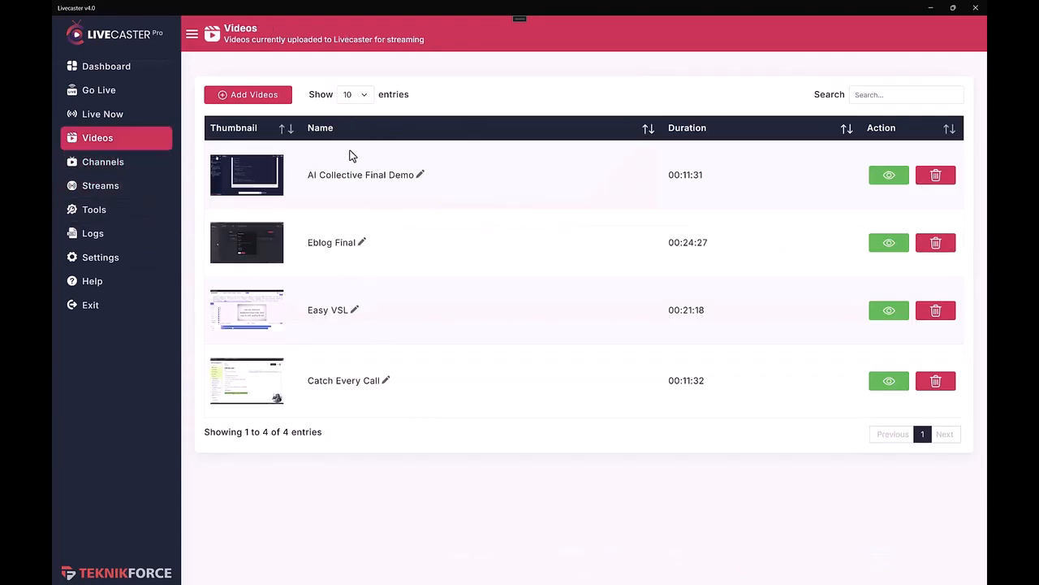
# Look through the videos available for Teknikforce Channel on the Go Live page, and close the selection without choosing one
pyautogui.click(122, 91)
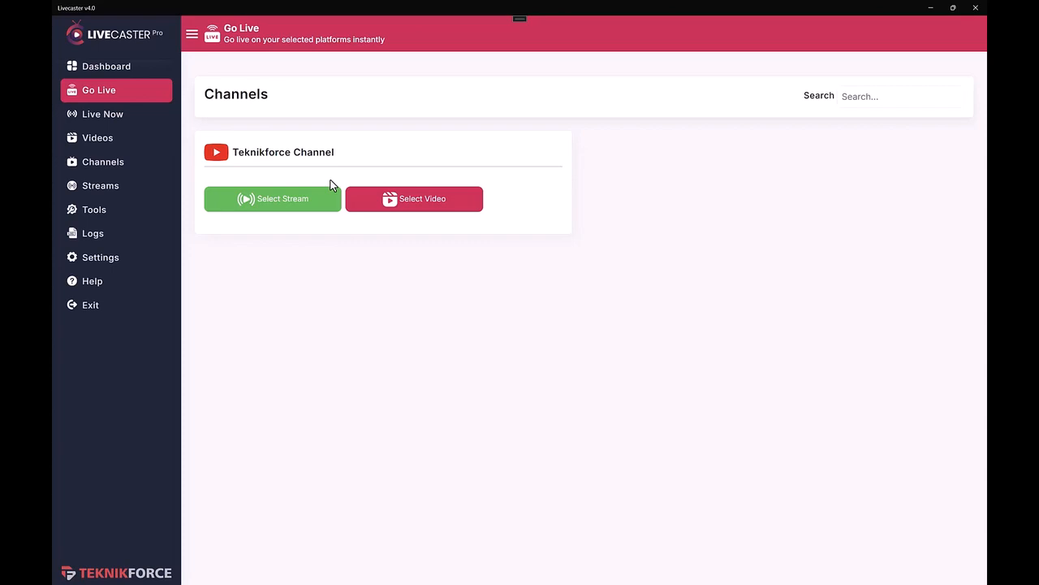
pyautogui.click(453, 209)
pyautogui.scroll(-1, 527, 300)
pyautogui.scroll(1, 533, 306)
pyautogui.scroll(-1, 513, 279)
pyautogui.scroll(1, 512, 279)
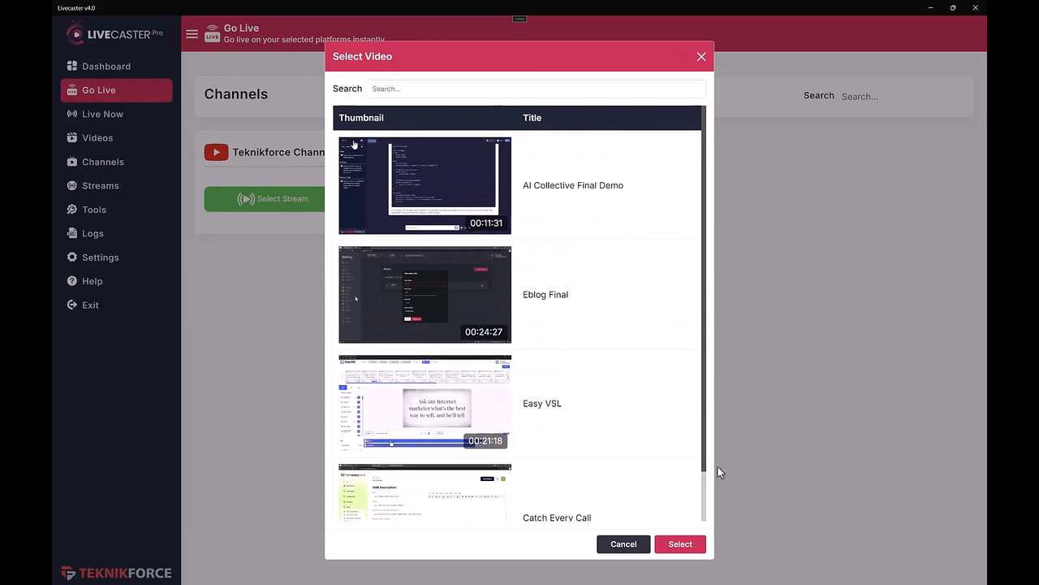
pyautogui.click(627, 544)
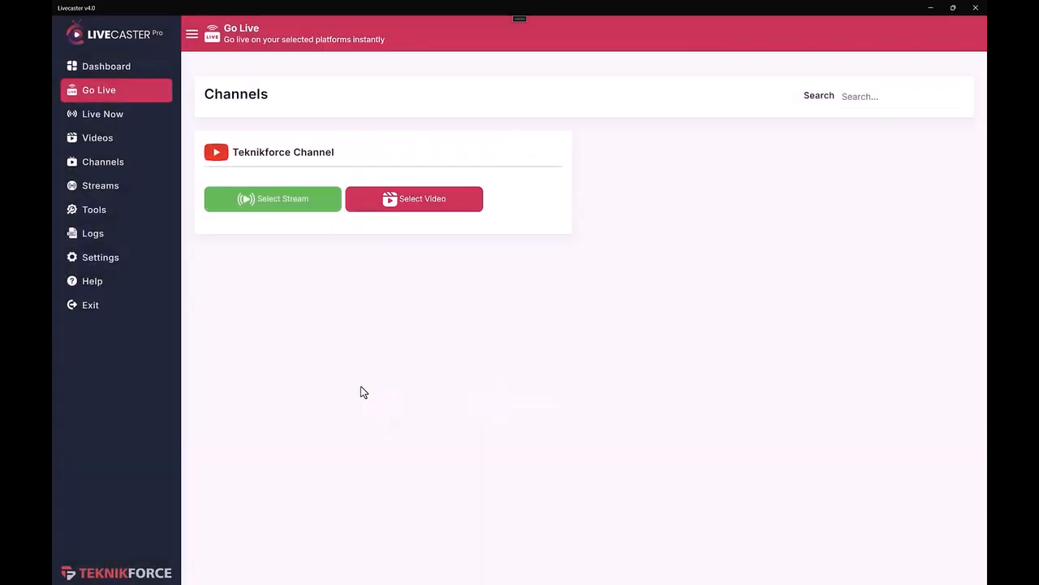
# Assign the Promotions stream to Teknikforce Channel for going live and enable Auto Restart Streaming
pyautogui.click(271, 203)
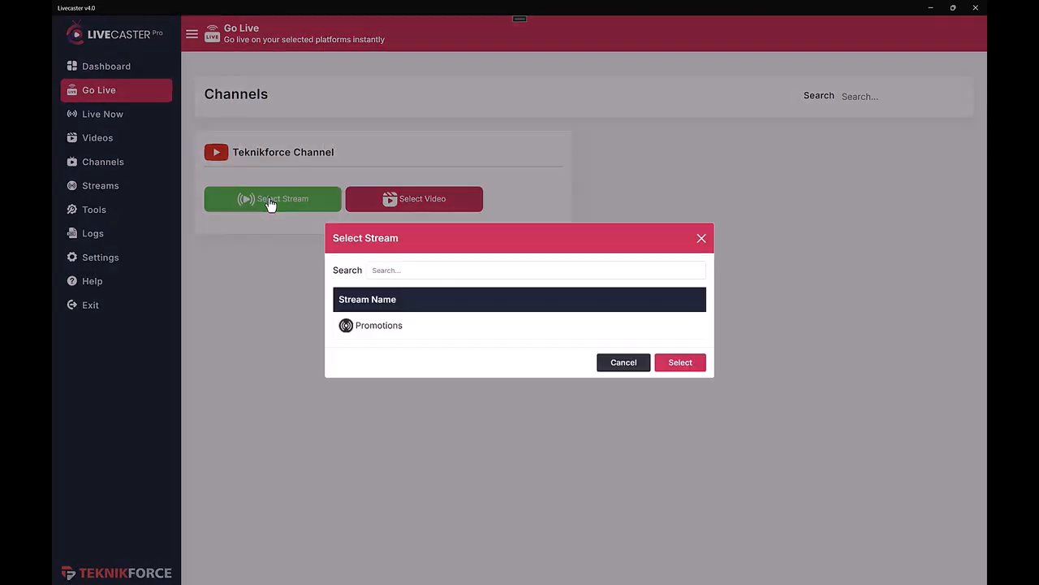
pyautogui.click(378, 325)
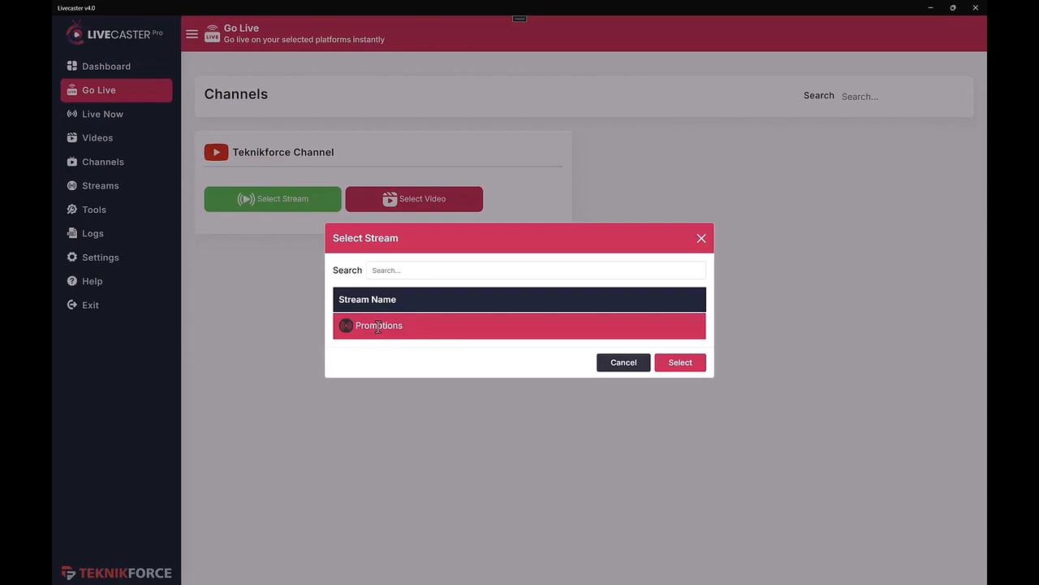
pyautogui.click(682, 364)
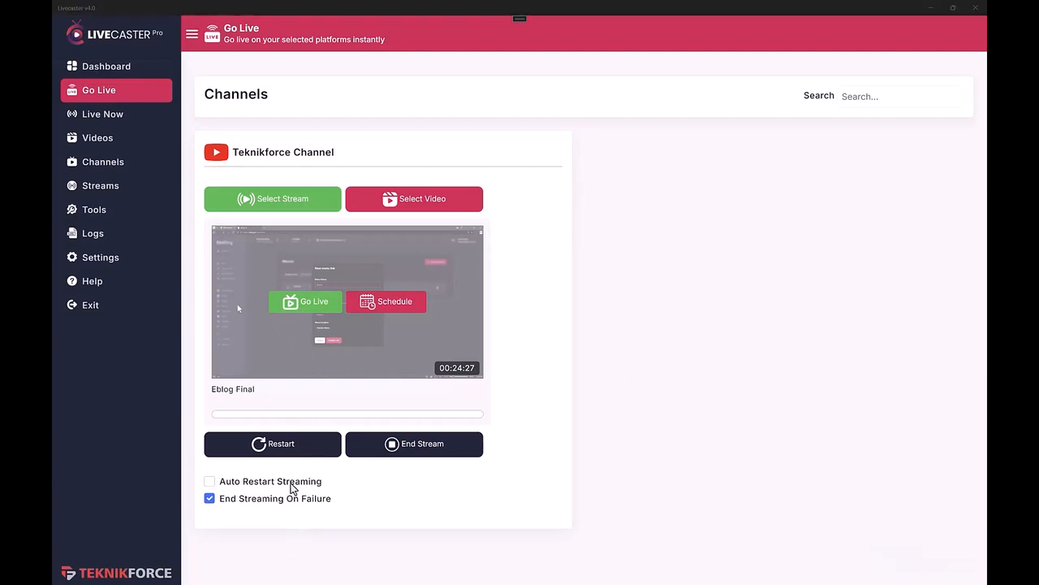
pyautogui.click(291, 486)
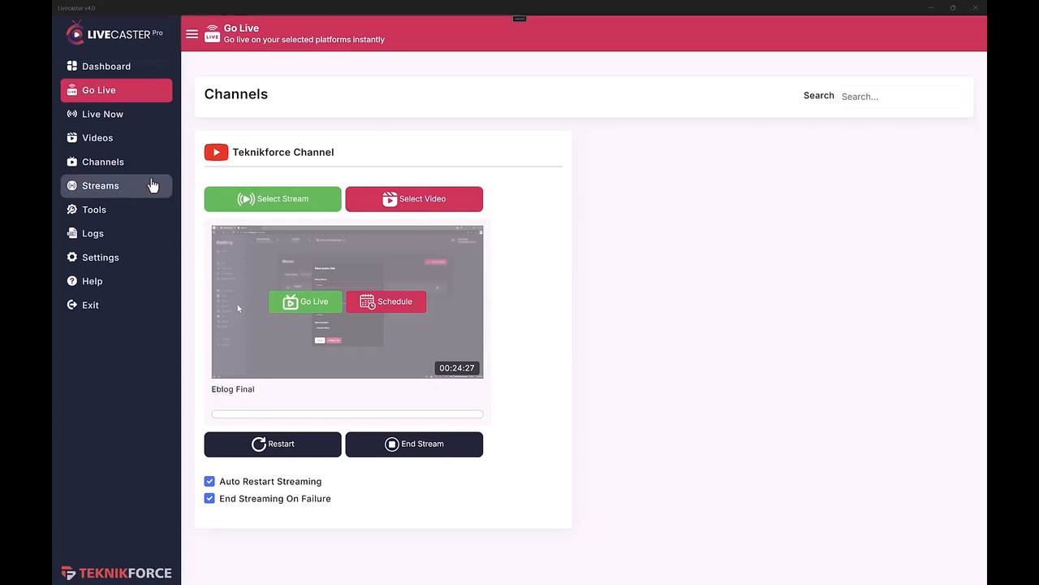
# Check the order of all videos in the Promotions stream and return to the Go Live page
pyautogui.click(153, 186)
pyautogui.moveTo(344, 301); pyautogui.dragTo(512, 297)
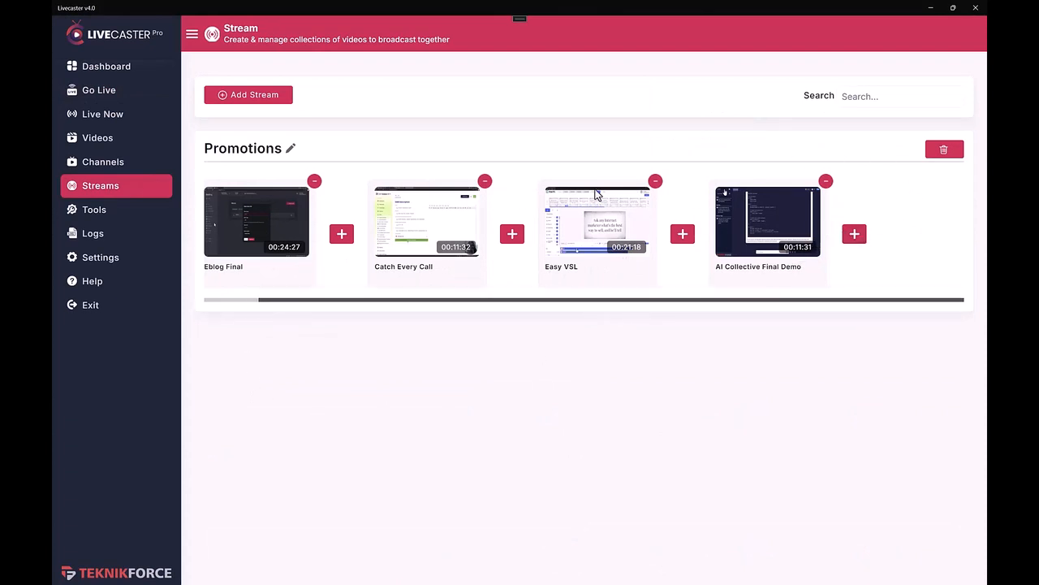
pyautogui.moveTo(576, 302); pyautogui.dragTo(458, 337)
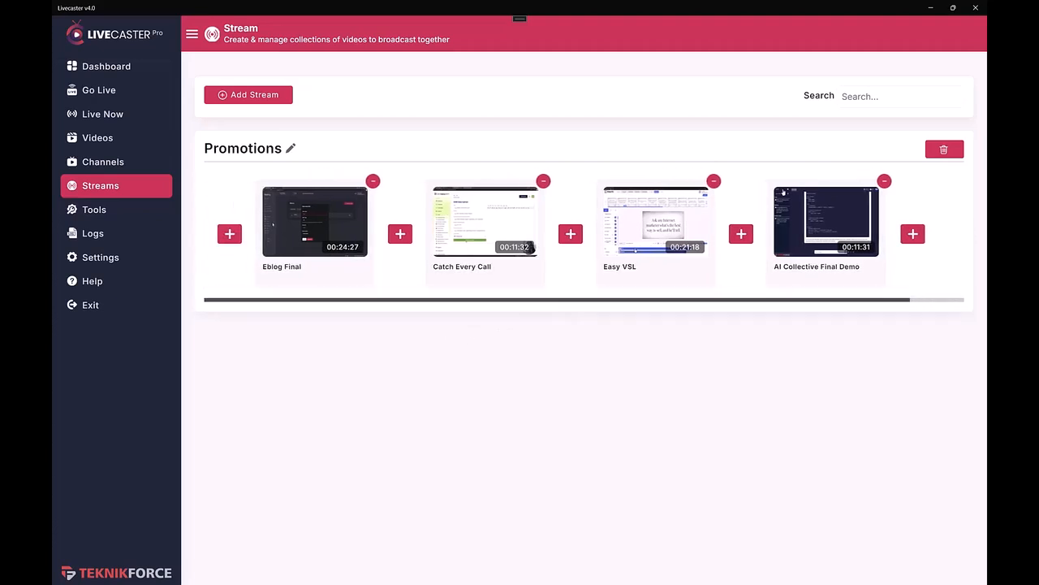
pyautogui.click(103, 96)
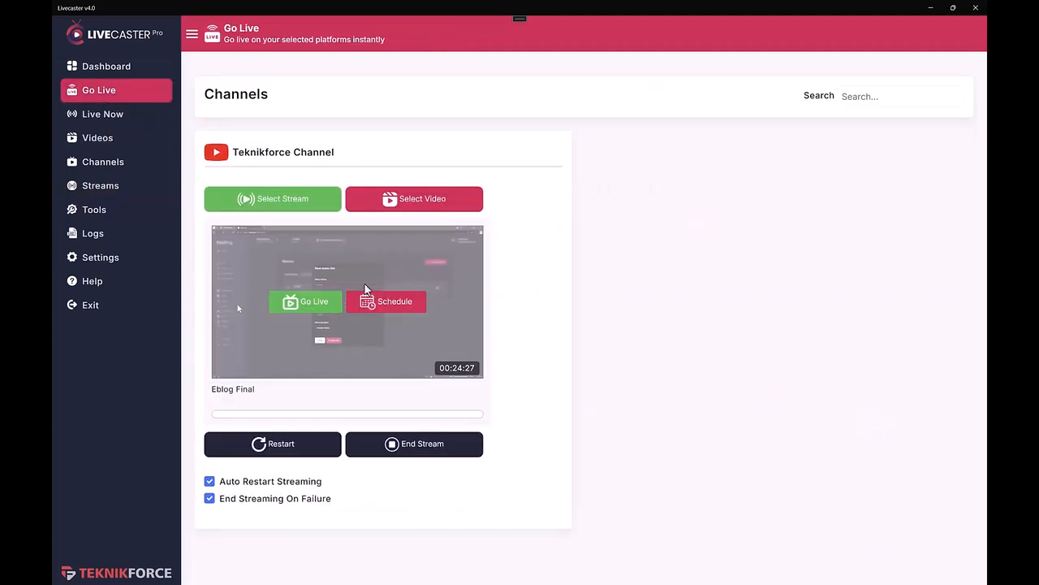
pyautogui.hotkey('alt', 'Tab')
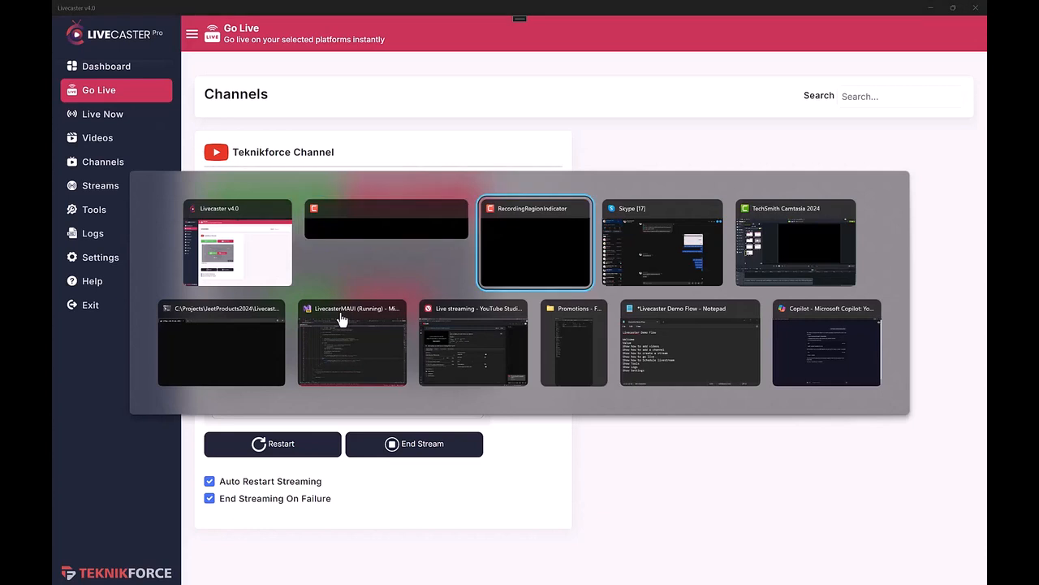
pyautogui.hotkey('alt', 'Tab')
pyautogui.hotkey('alt', 'Tab')
pyautogui.hotkey('alt', 'Tab')
pyautogui.hotkey('alt', 'Tab')
pyautogui.hotkey('alt', 'Tab')
pyautogui.hotkey('alt', 'Tab')
pyautogui.hotkey('alt', 'Tab')
pyautogui.hotkey('alt', 'Tab')
pyautogui.hotkey('alt', 'Tab')
pyautogui.hotkey('alt', 'Tab')
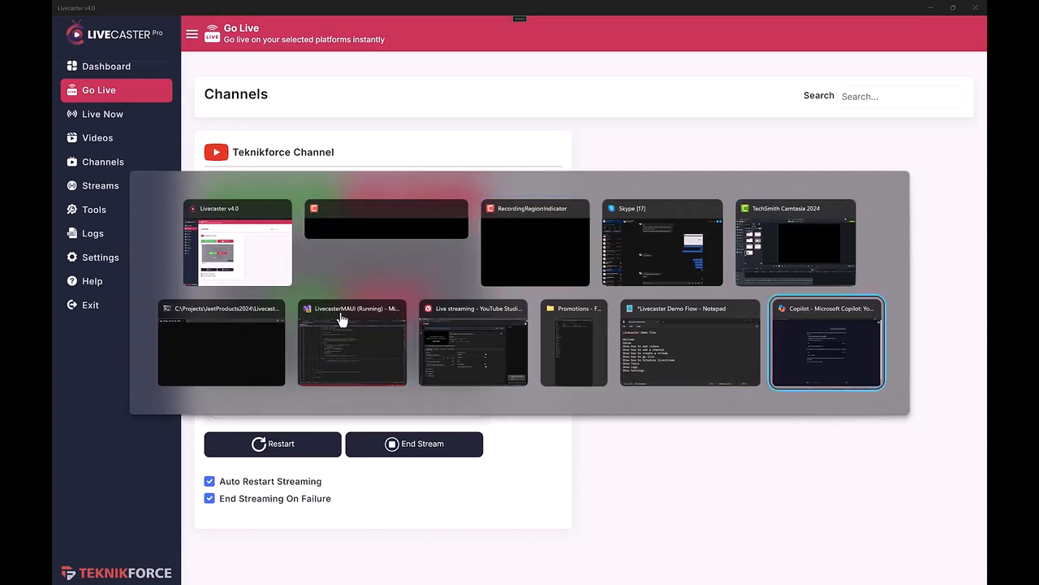
pyautogui.hotkey('alt', 'Tab')
pyautogui.hotkey('alt', 'Tab')
pyautogui.hotkey('alt', 'Tab')
pyautogui.hotkey('alt', 'Tab')
pyautogui.hotkey('alt', 'Tab')
pyautogui.hotkey('alt', 'Tab')
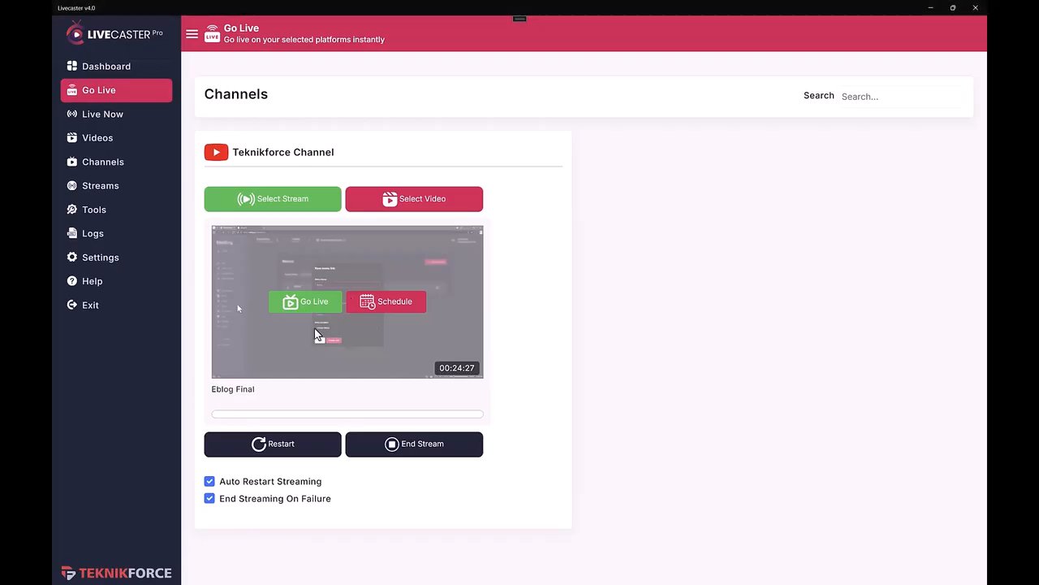
# Dismiss the Schedule dialog, start broadcasting Promotions live on Teknikforce Channel immediately, and open the Live Now page
pyautogui.click(406, 304)
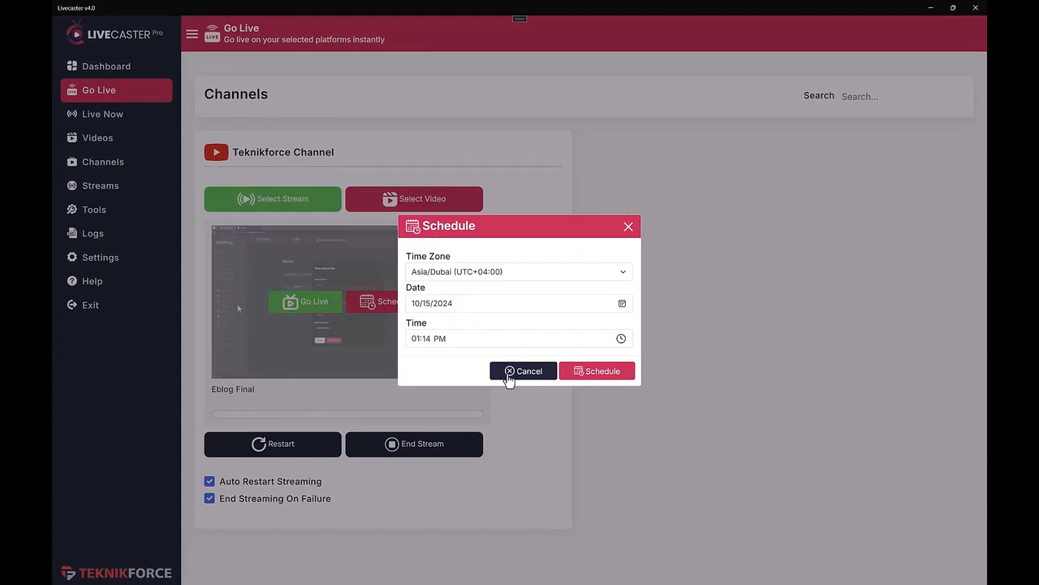
pyautogui.click(509, 373)
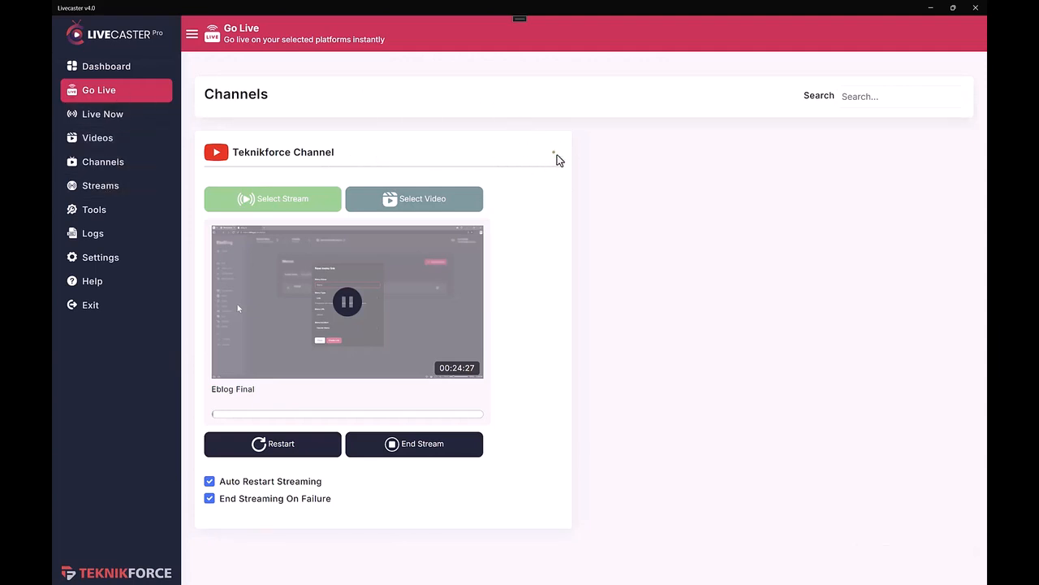
pyautogui.click(132, 116)
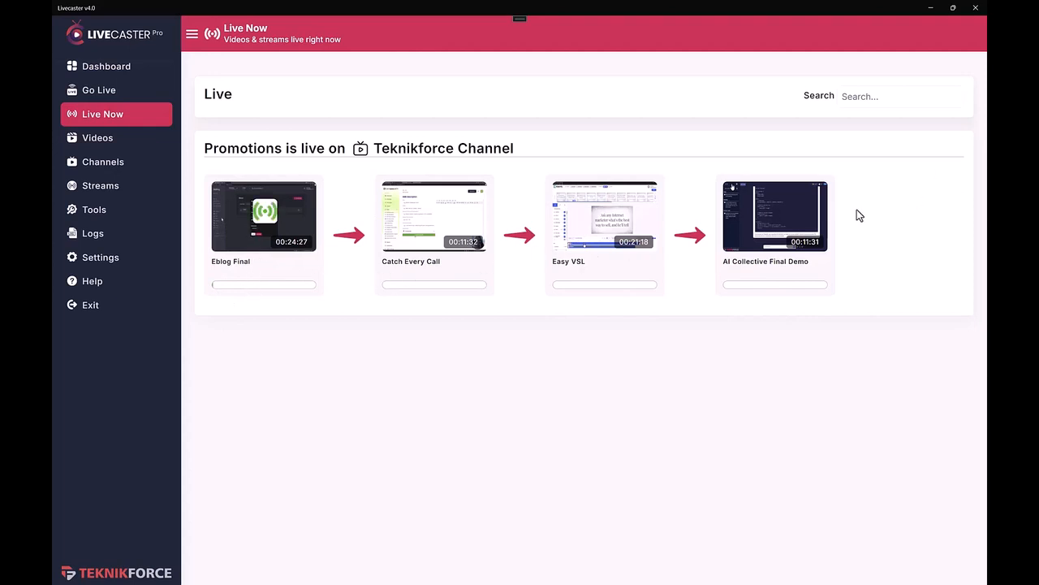
pyautogui.hotkey('alt', 'Tab')
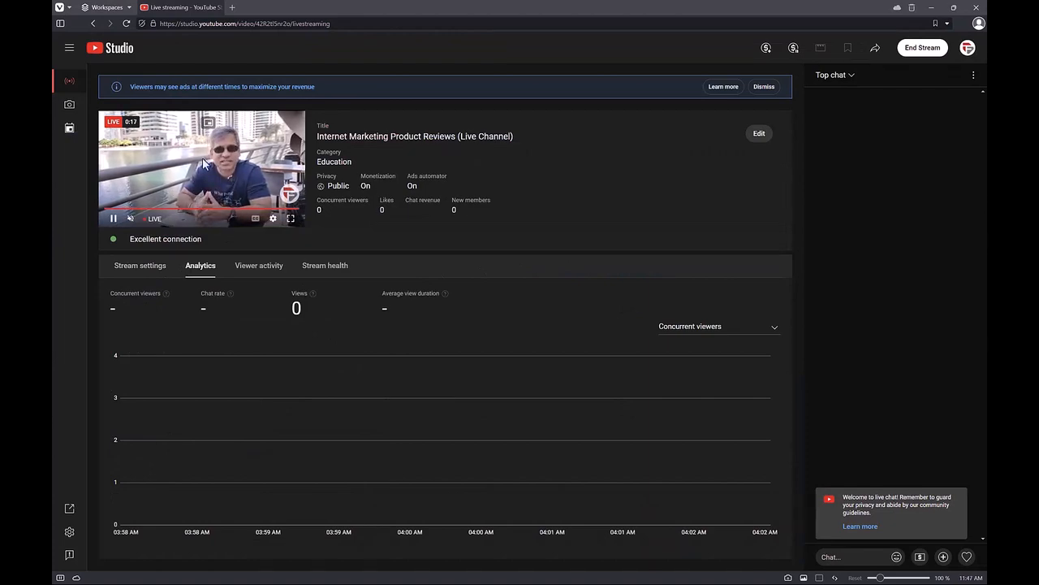
pyautogui.click(232, 8)
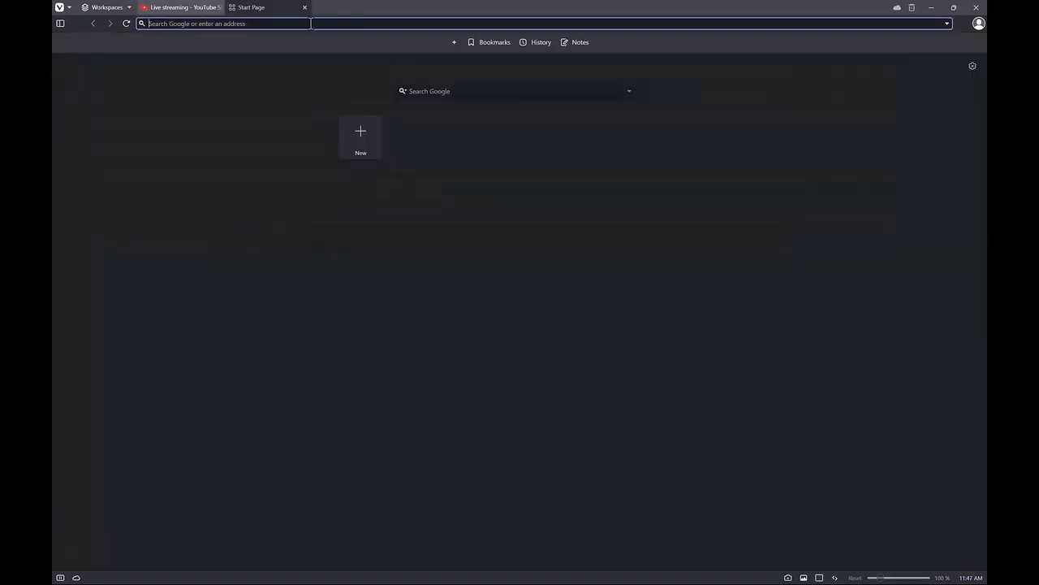
pyautogui.write('you')
pyautogui.press('Return')
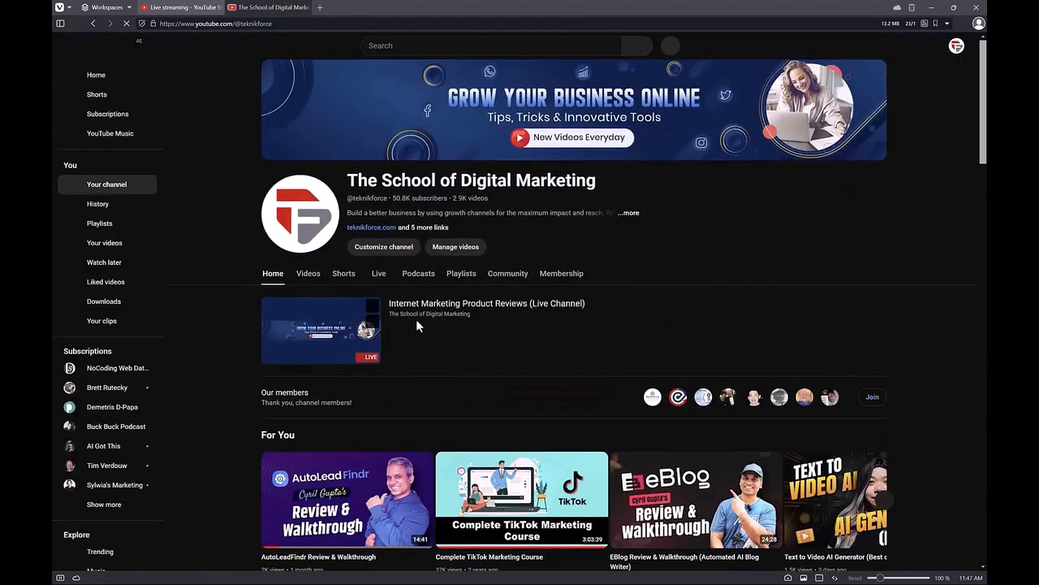
pyautogui.click(307, 357)
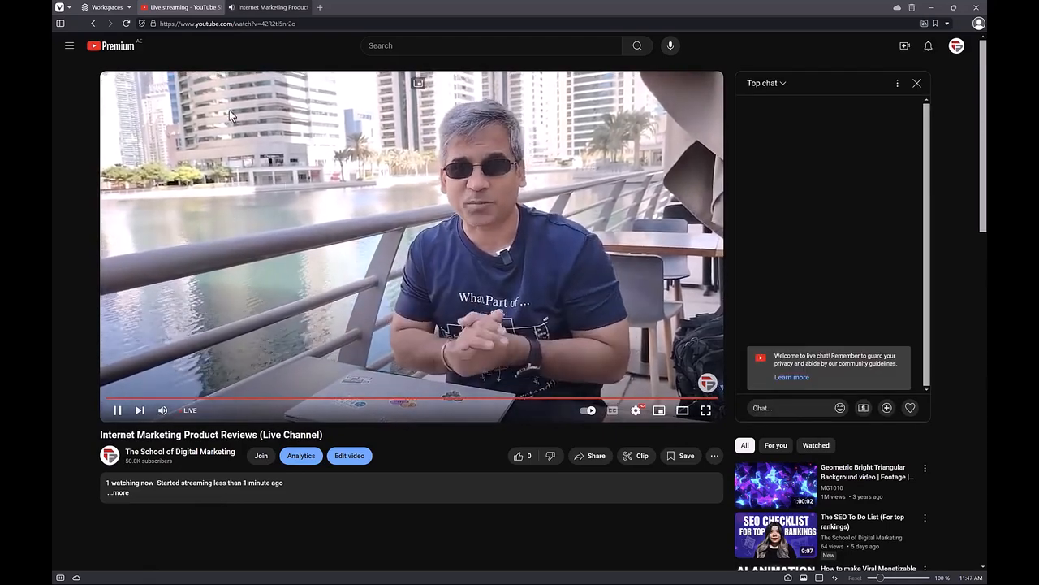
# Examine the live broadcast's edit settings in YouTube Studio, including visibility, thumbnail and playlists, and close them without changes
pyautogui.click(175, 6)
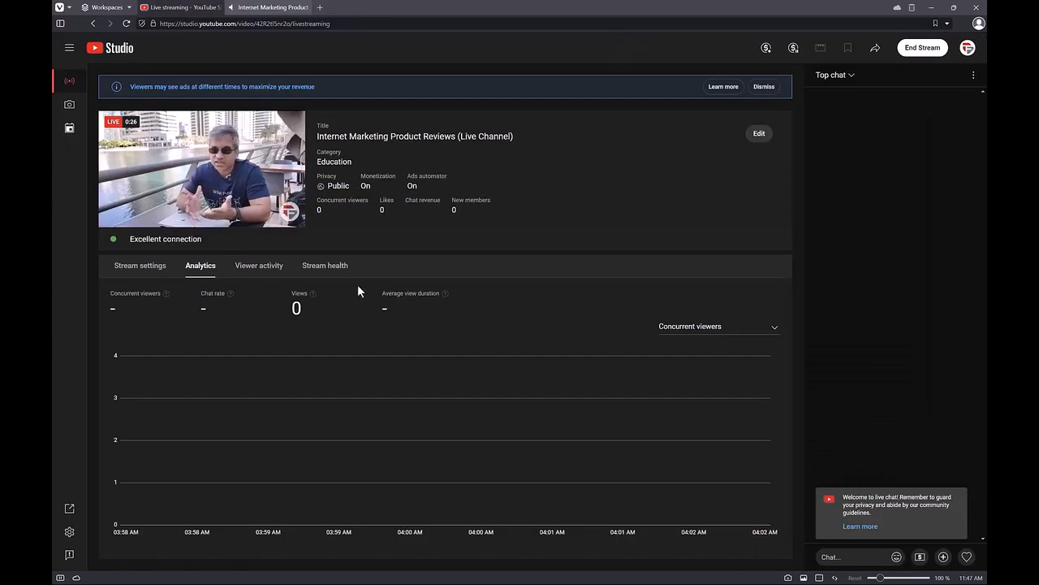
pyautogui.click(757, 135)
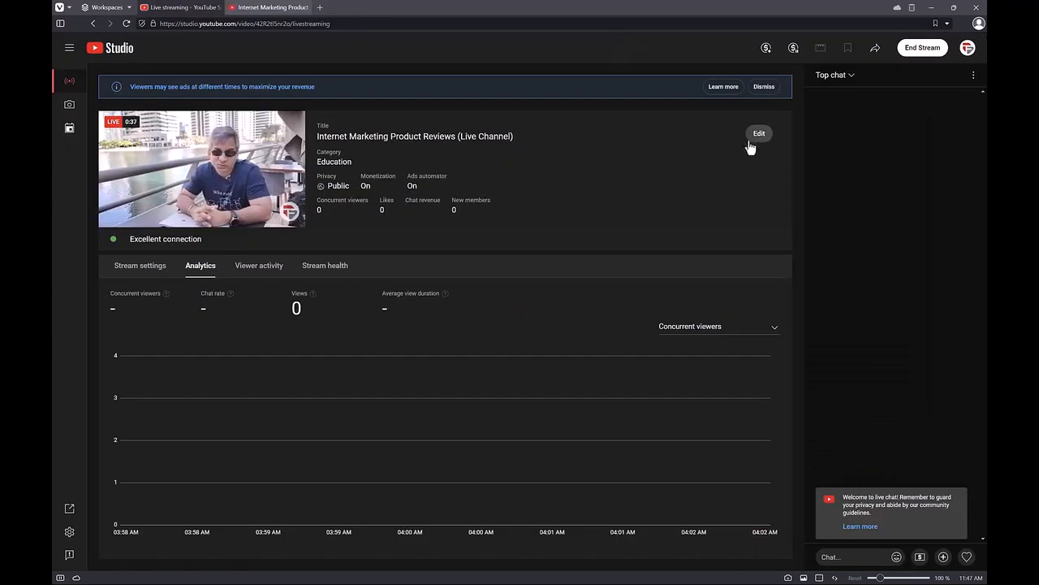
pyautogui.scroll(-8, 538, 371)
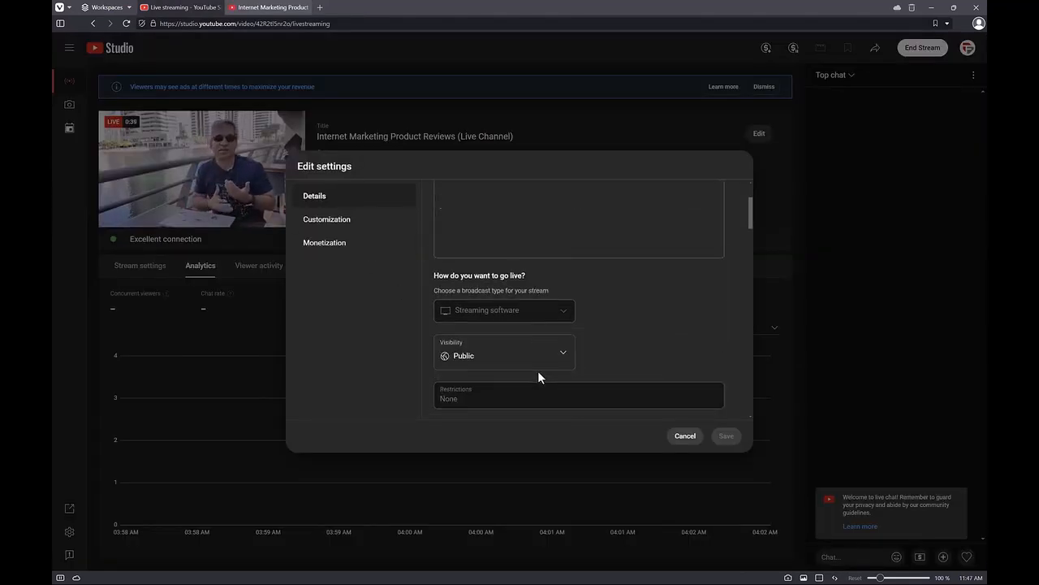
pyautogui.scroll(2, 471, 308)
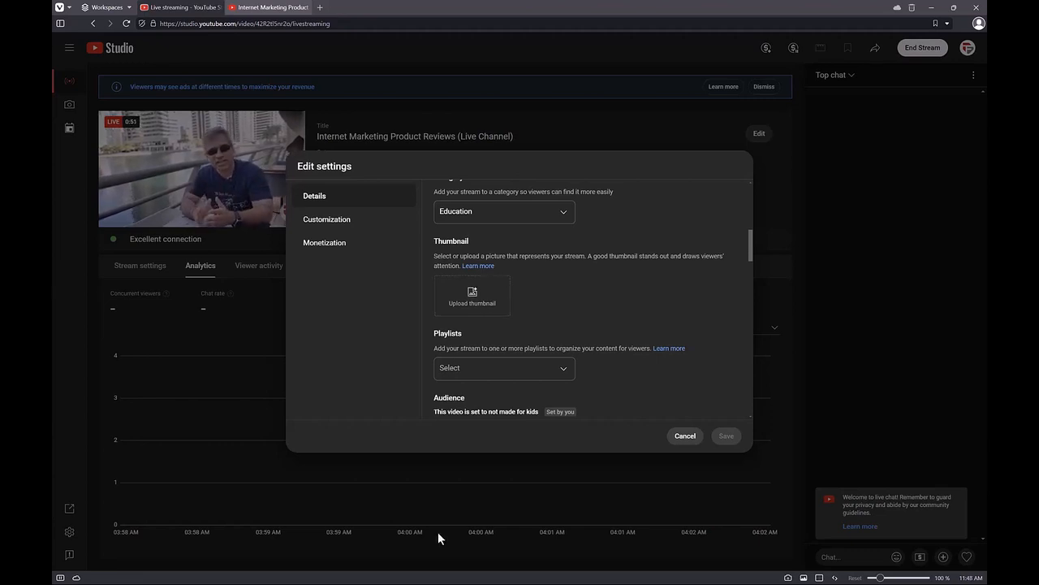
pyautogui.click(562, 370)
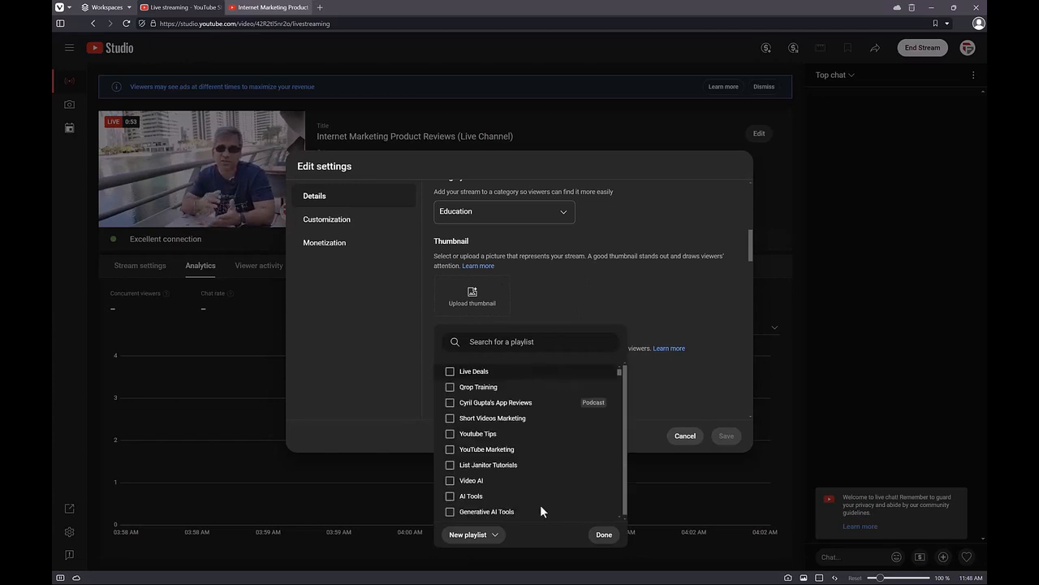
pyautogui.click(700, 184)
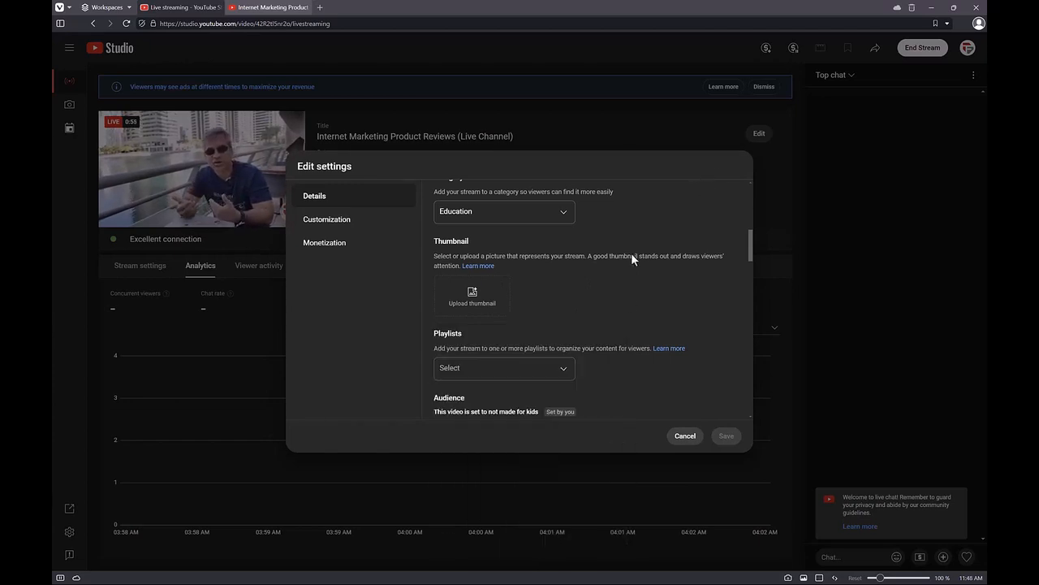
pyautogui.click(686, 436)
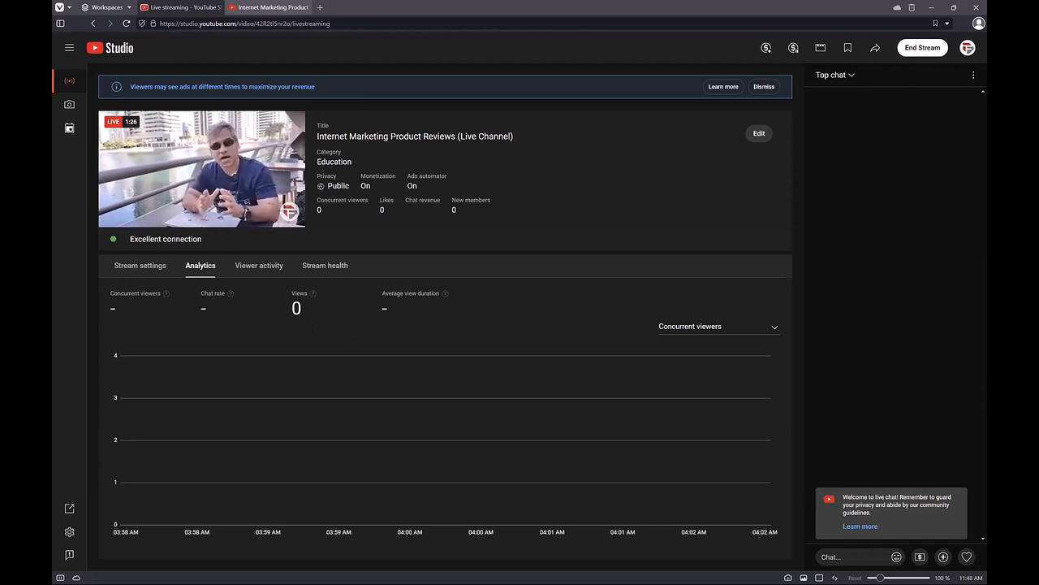
# Return to Livecaster and check the progress of the running Promotions stream on the Go Live page
pyautogui.click(267, 8)
pyautogui.hotkey('alt', 'Tab')
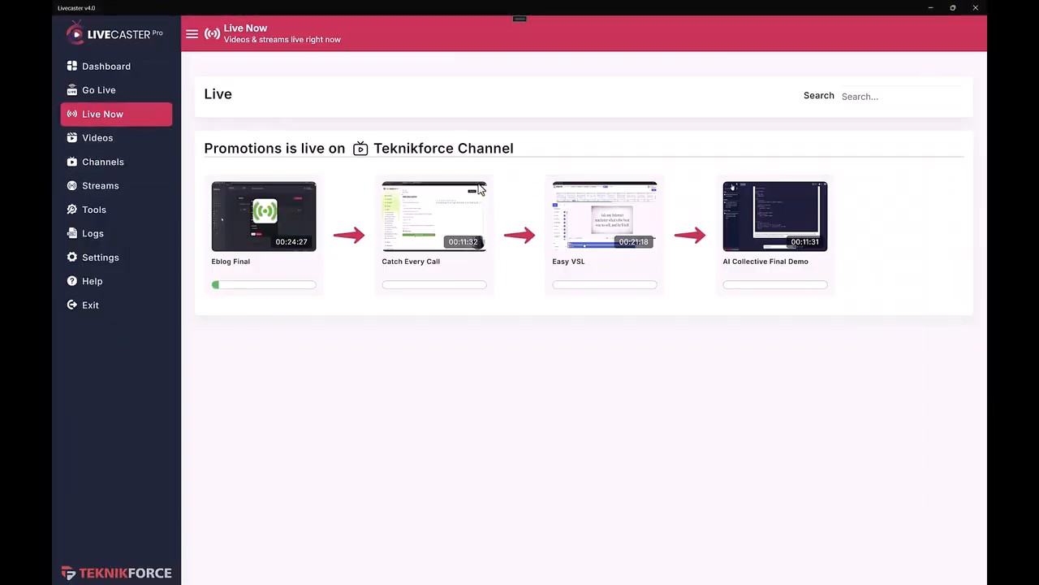
pyautogui.click(126, 91)
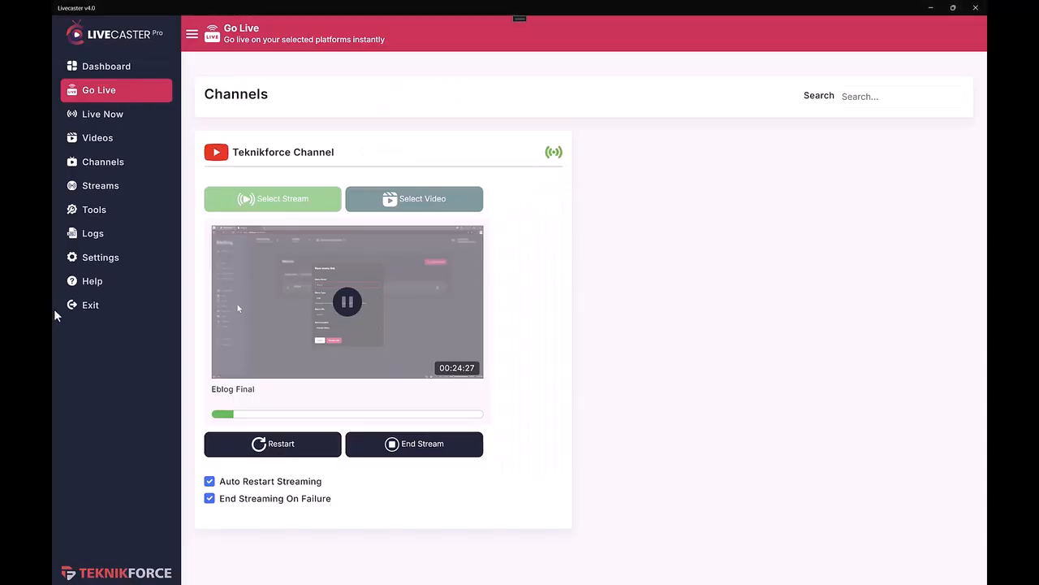
# Review the stream copy, video bitrate, audio bitrate, frame rate and aspect ratio options in Livecaster's Settings without changing them
pyautogui.click(110, 258)
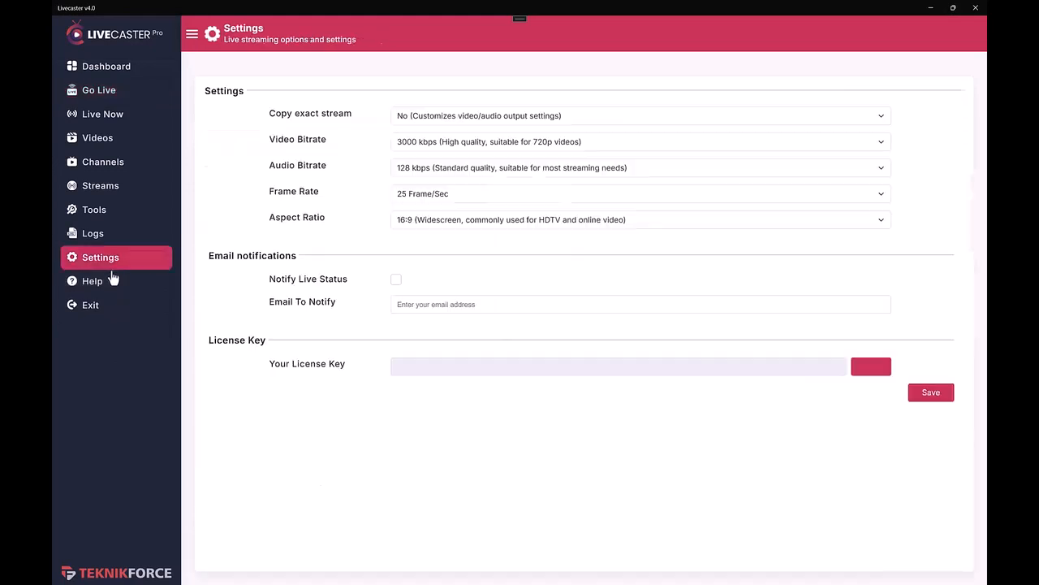
pyautogui.click(442, 116)
pyautogui.click(447, 194)
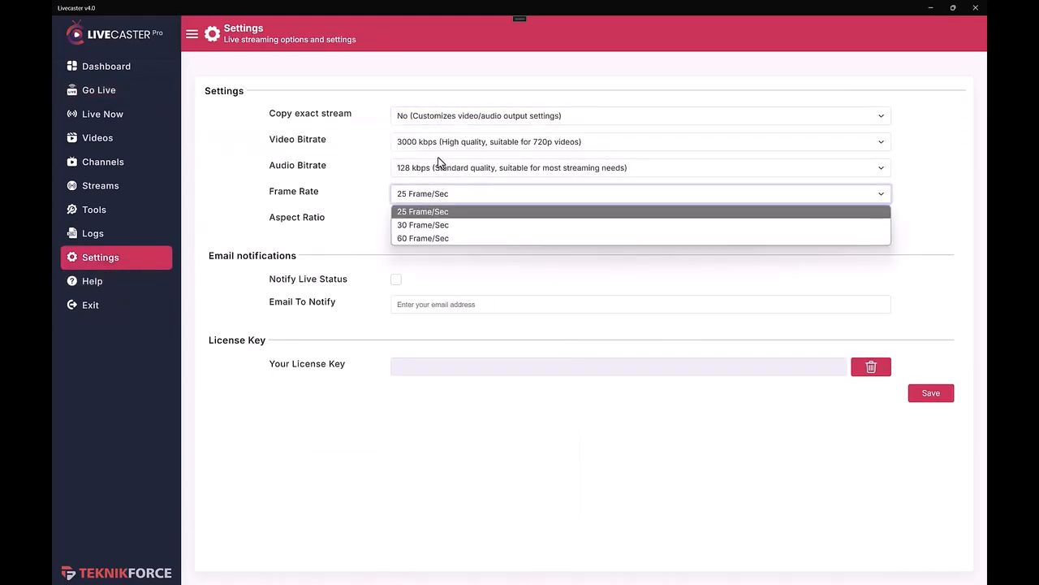
pyautogui.click(439, 142)
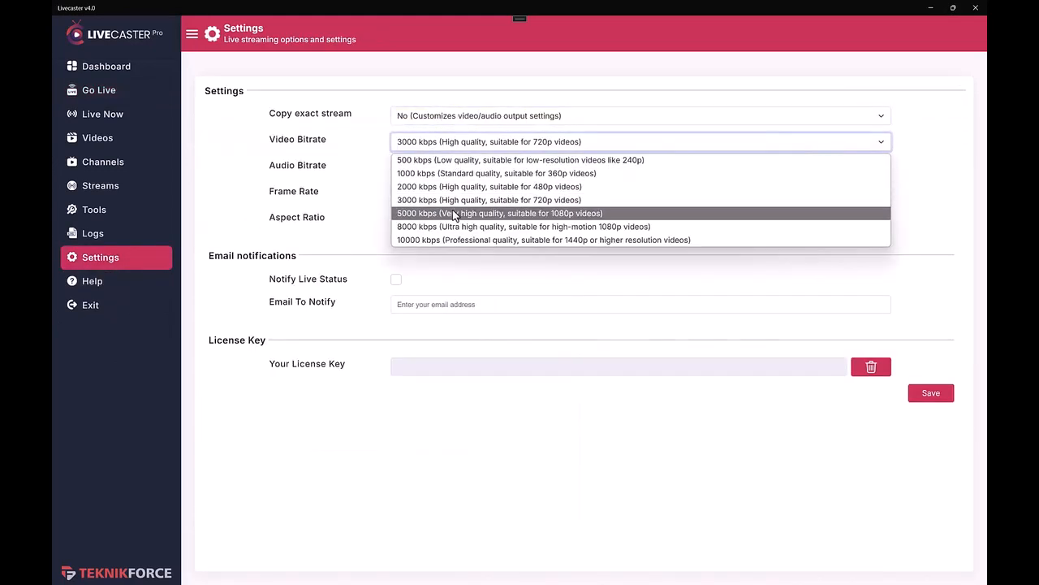
pyautogui.click(557, 203)
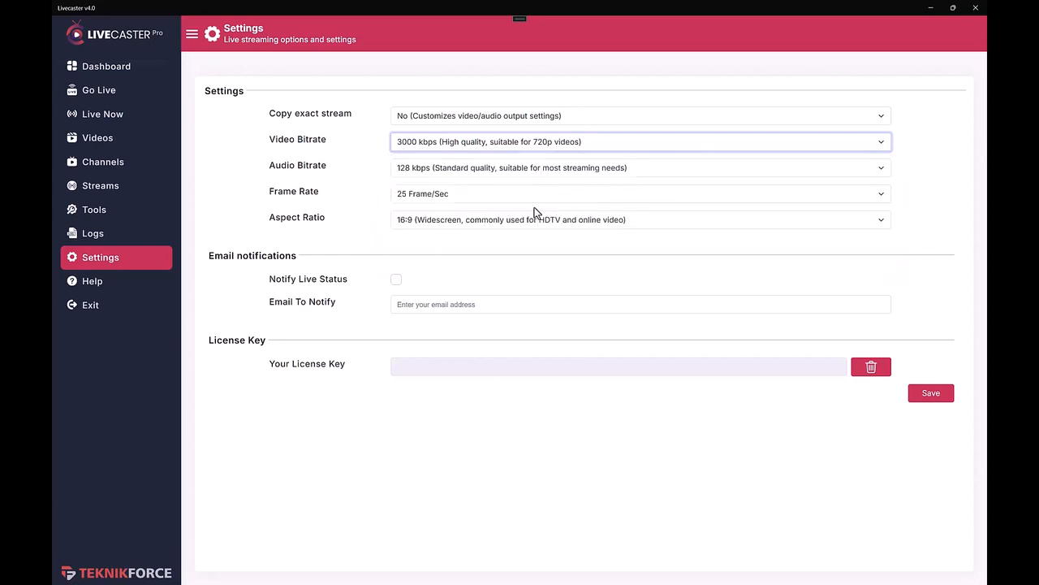
pyautogui.click(426, 177)
pyautogui.click(341, 238)
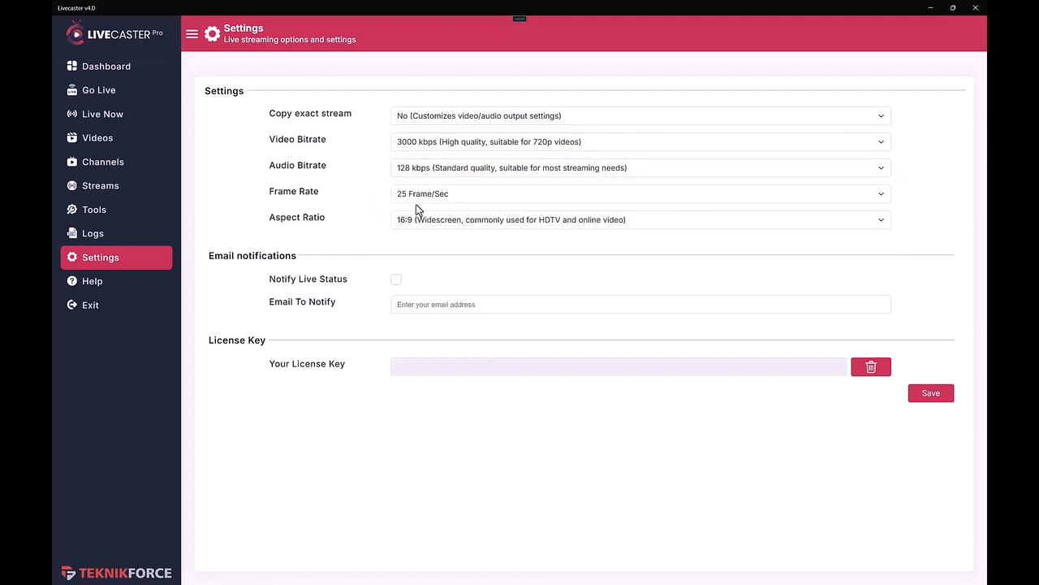
pyautogui.click(412, 226)
pyautogui.click(329, 242)
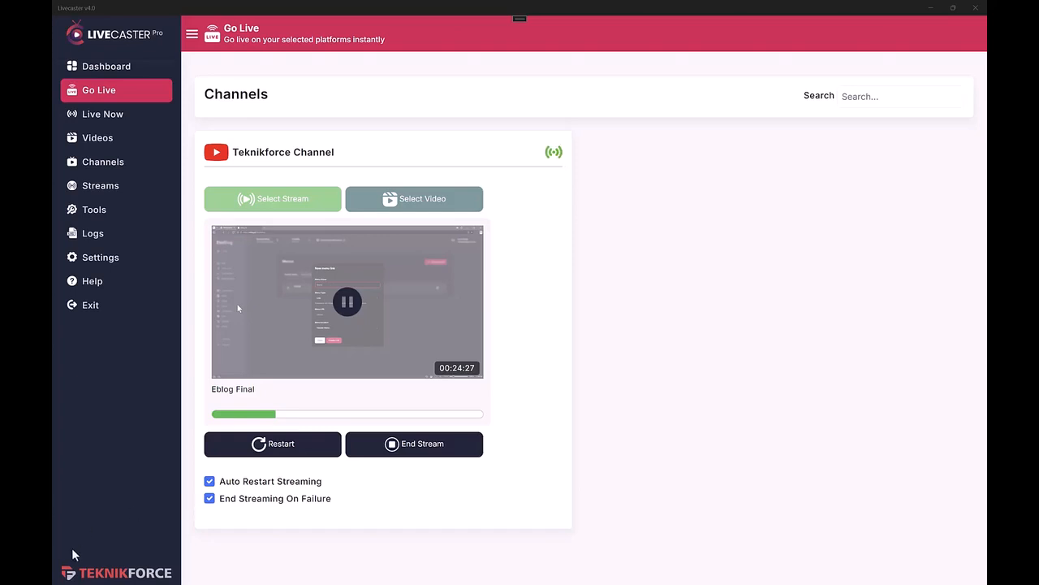
# Switch to the YouTube live watch page in the browser, pause the broadcast and inspect it in full screen before exiting full screen
pyautogui.hotkey('alt', 'Tab')
pyautogui.hotkey('alt', 'Tab')
pyautogui.hotkey('alt', 'Tab')
pyautogui.hotkey('alt', 'Tab')
pyautogui.hotkey('alt', 'Tab')
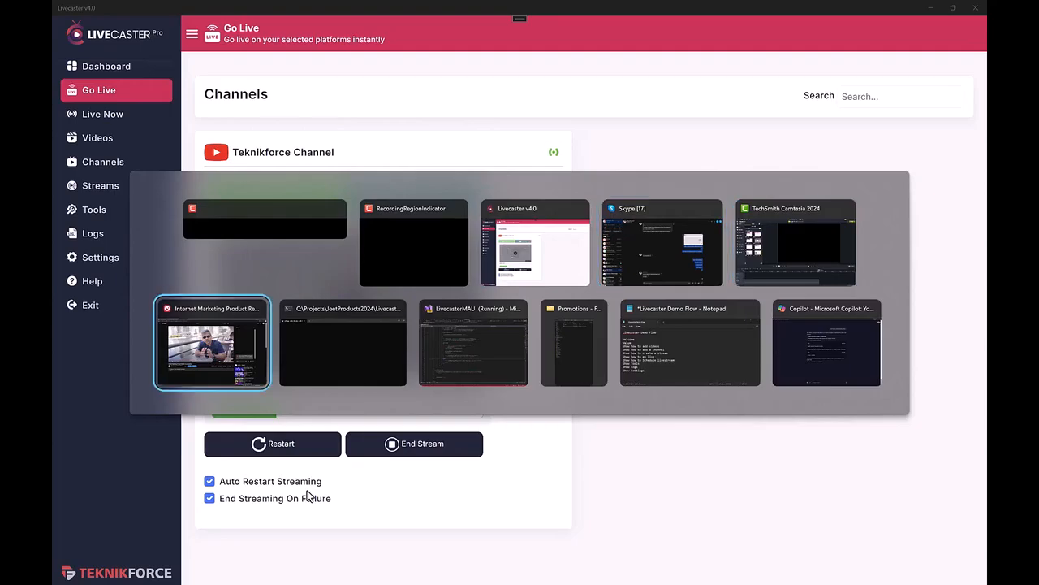
pyautogui.press('F5')
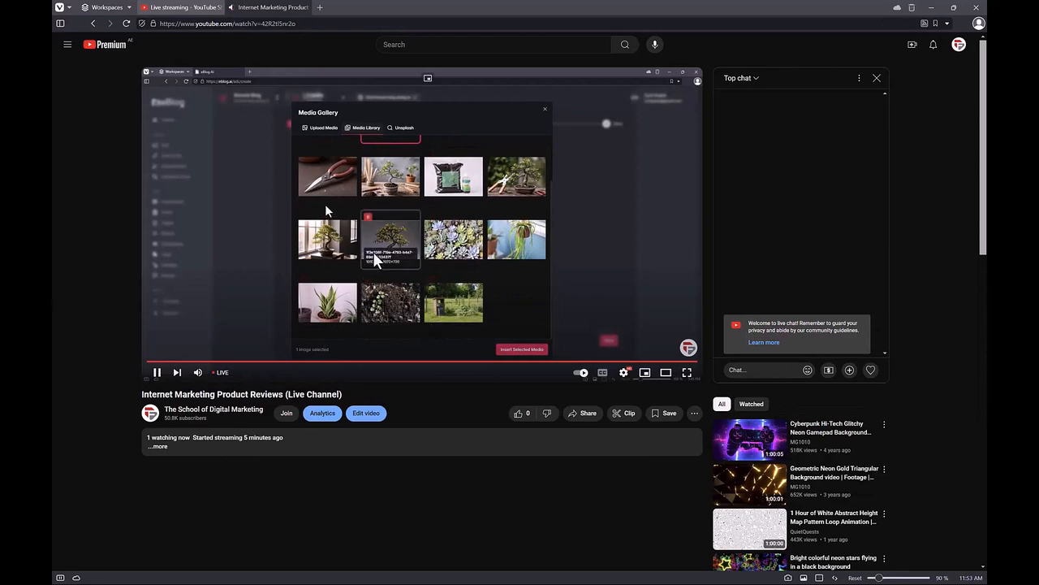
pyautogui.click(326, 211)
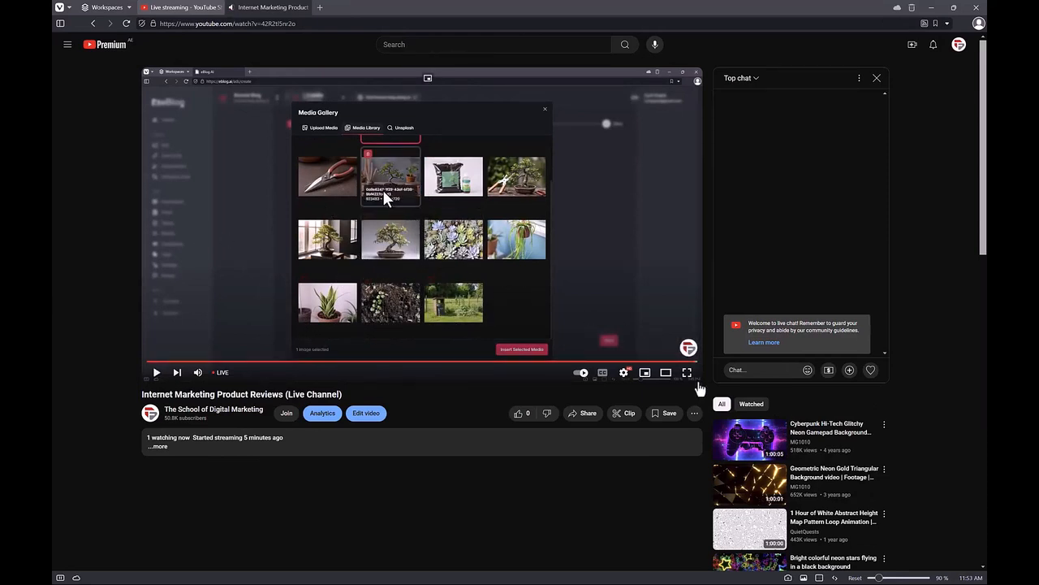
pyautogui.click(687, 372)
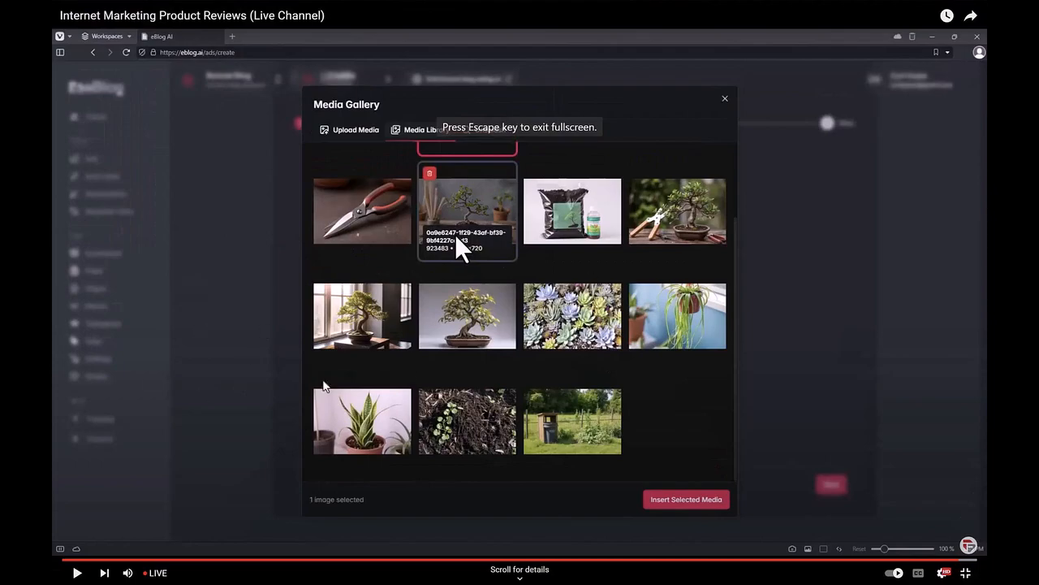
pyautogui.press('Escape')
# Return to Livecaster and check the video sequence of the Promotions broadcast on the Live Now page
pyautogui.hotkey('alt', 'Tab')
pyautogui.hotkey('alt', 'Tab')
pyautogui.hotkey('alt', 'Tab')
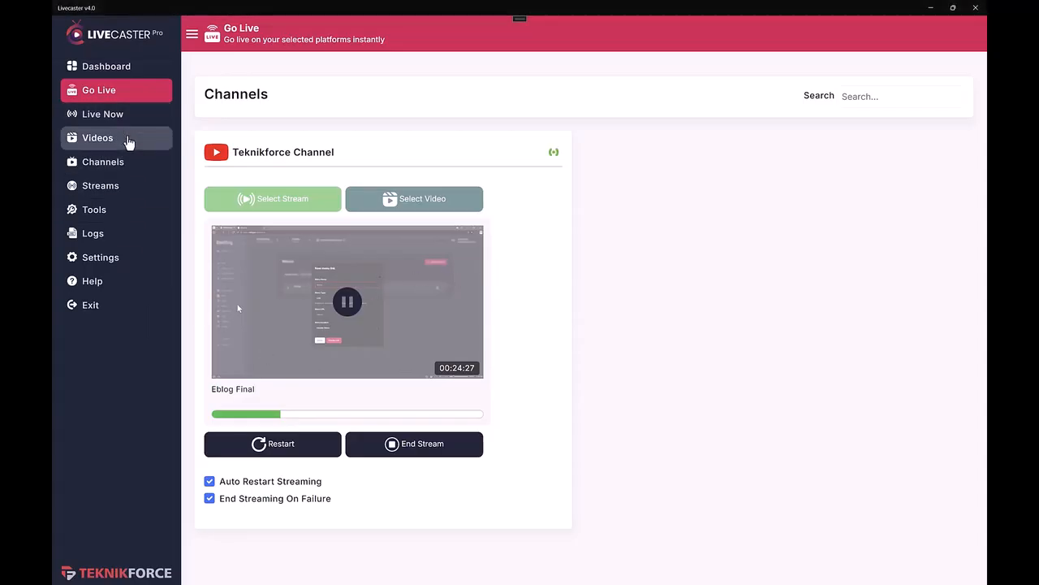
pyautogui.click(136, 122)
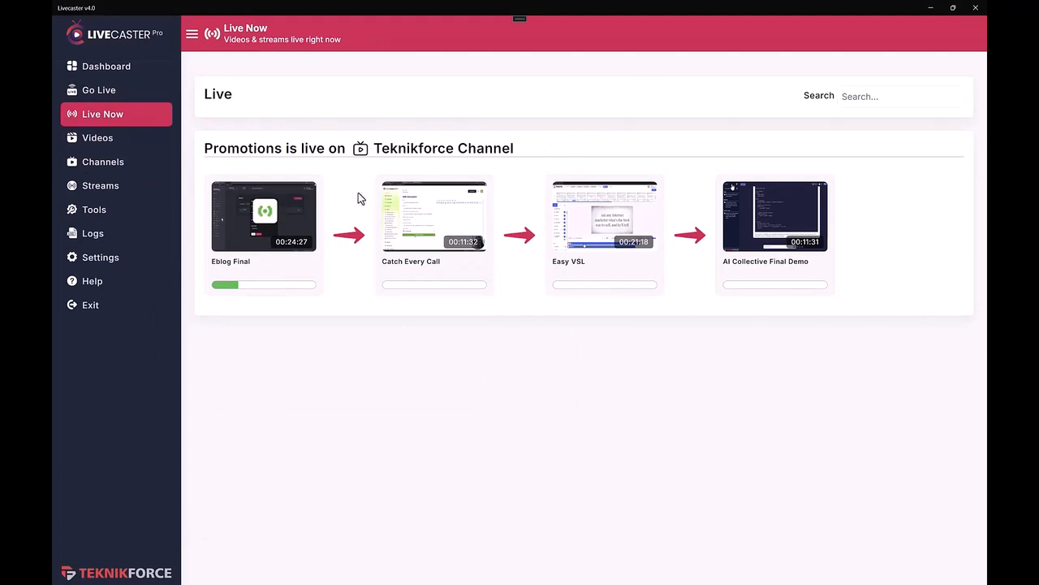
# Create a stream named My Music Channel and view the videos available for it without adding any
pyautogui.click(137, 208)
pyautogui.click(135, 190)
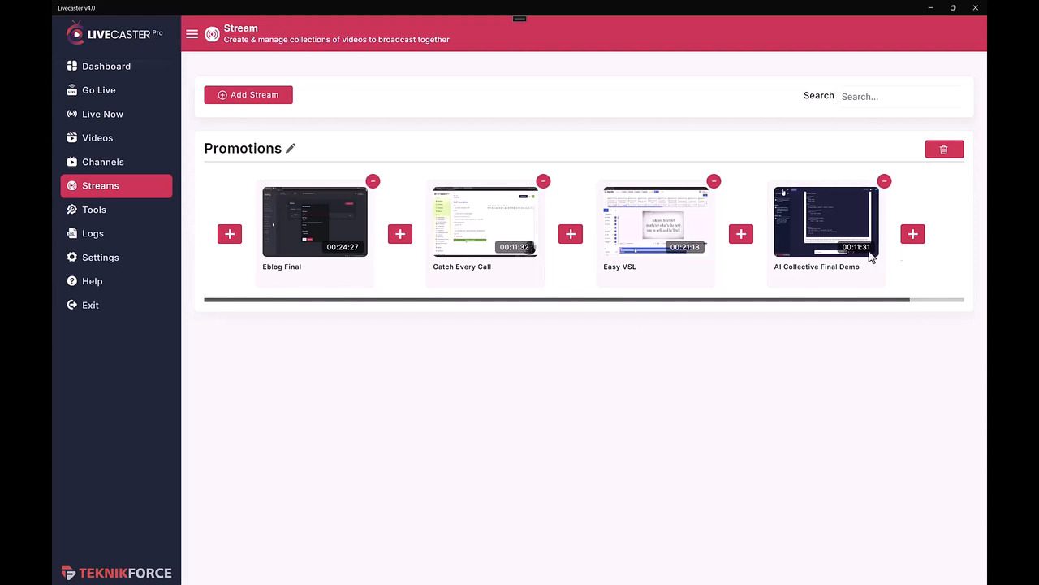
pyautogui.click(269, 99)
pyautogui.write('My Music Channel')
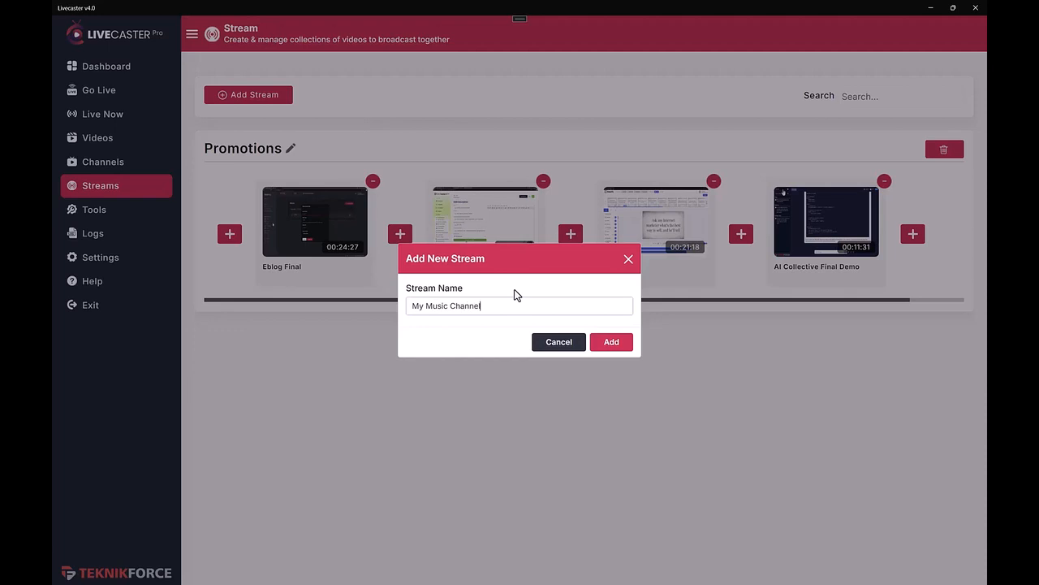
pyautogui.click(616, 348)
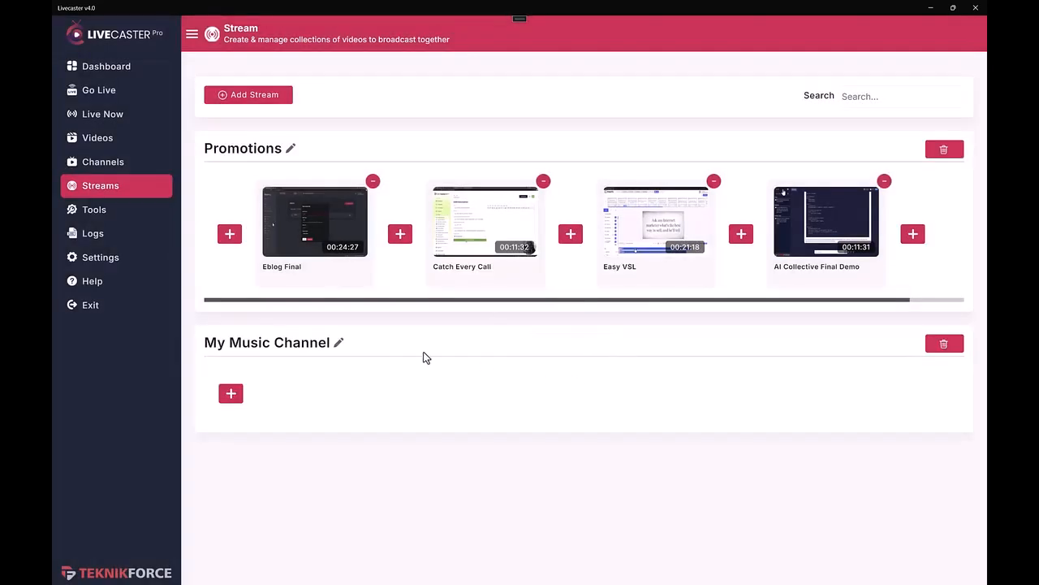
pyautogui.click(231, 394)
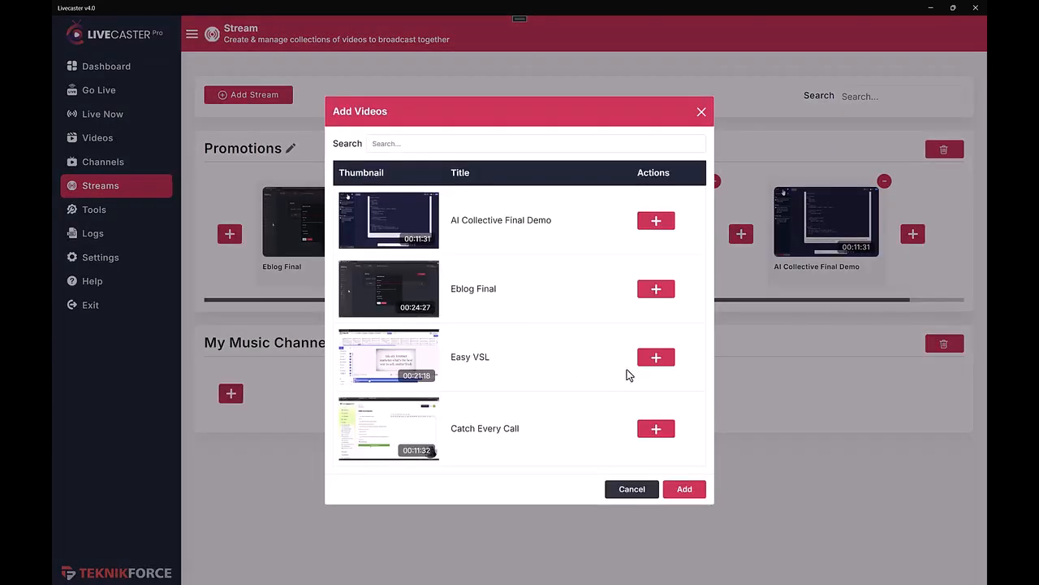
pyautogui.click(651, 489)
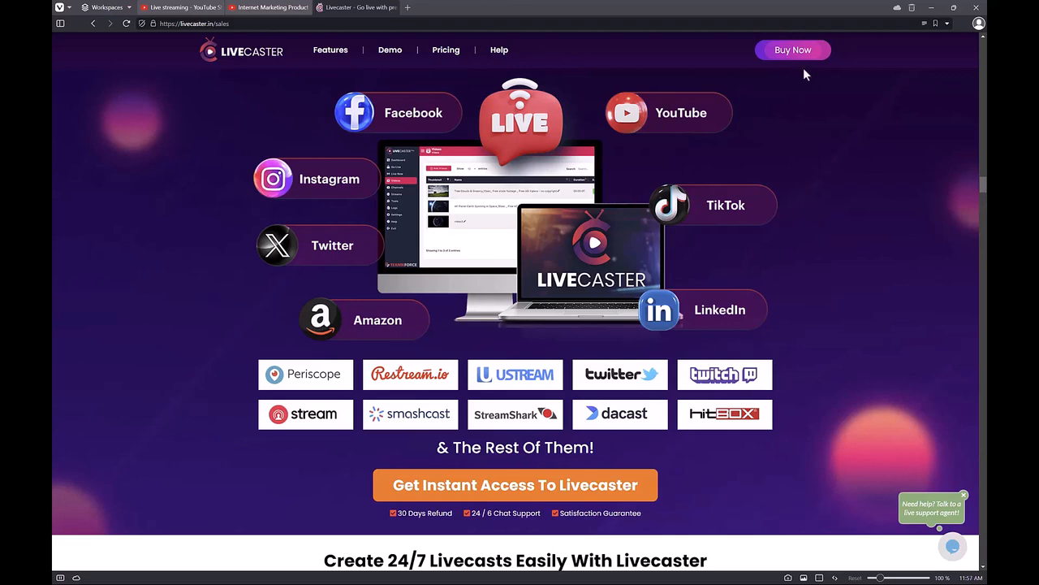
# Return from the browser to Livecaster and look over its Tools, Logs and Settings pages
pyautogui.click(931, 7)
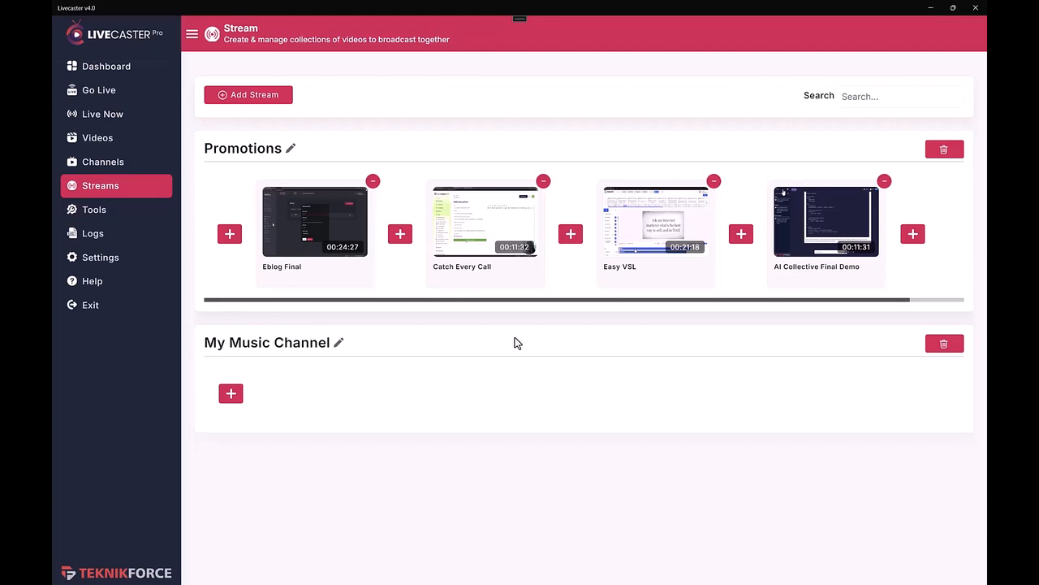
pyautogui.click(138, 221)
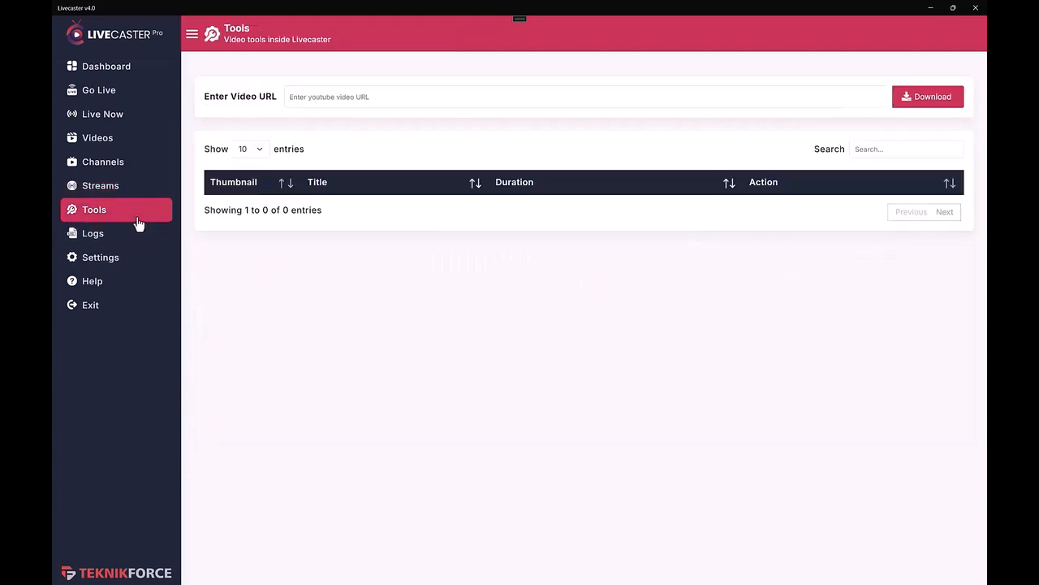
pyautogui.click(492, 98)
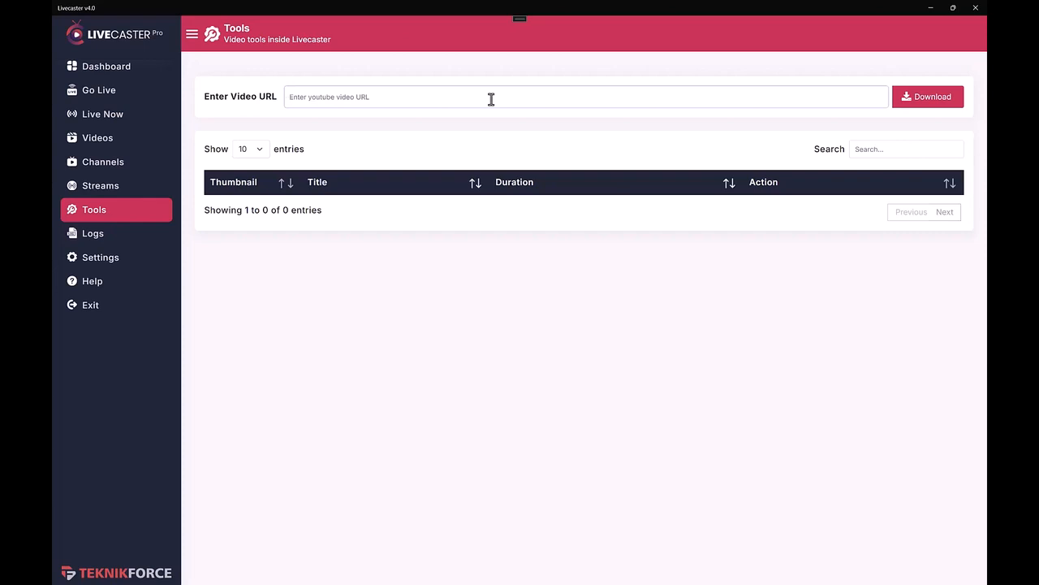
pyautogui.click(134, 234)
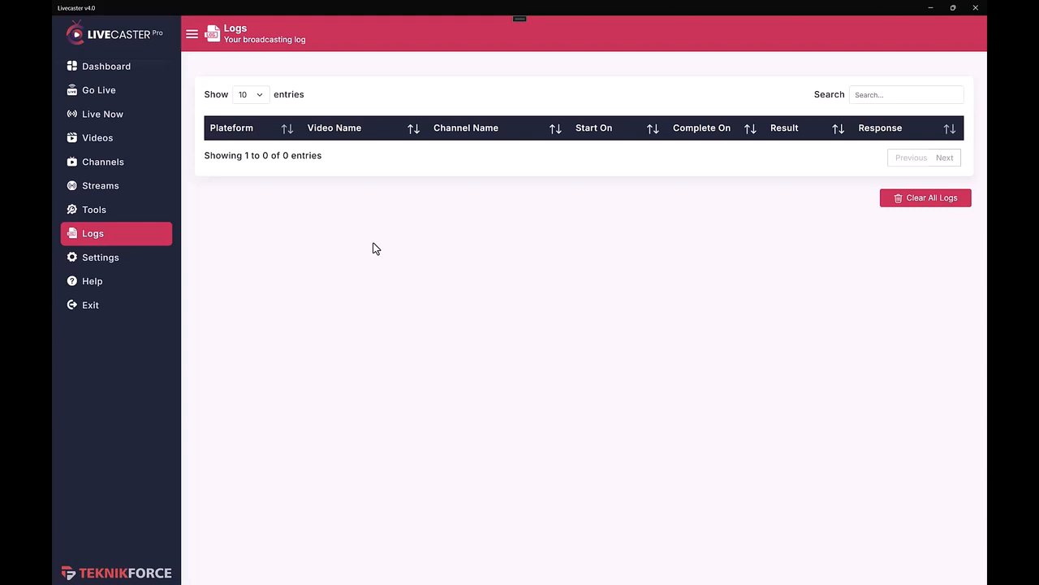
pyautogui.click(121, 255)
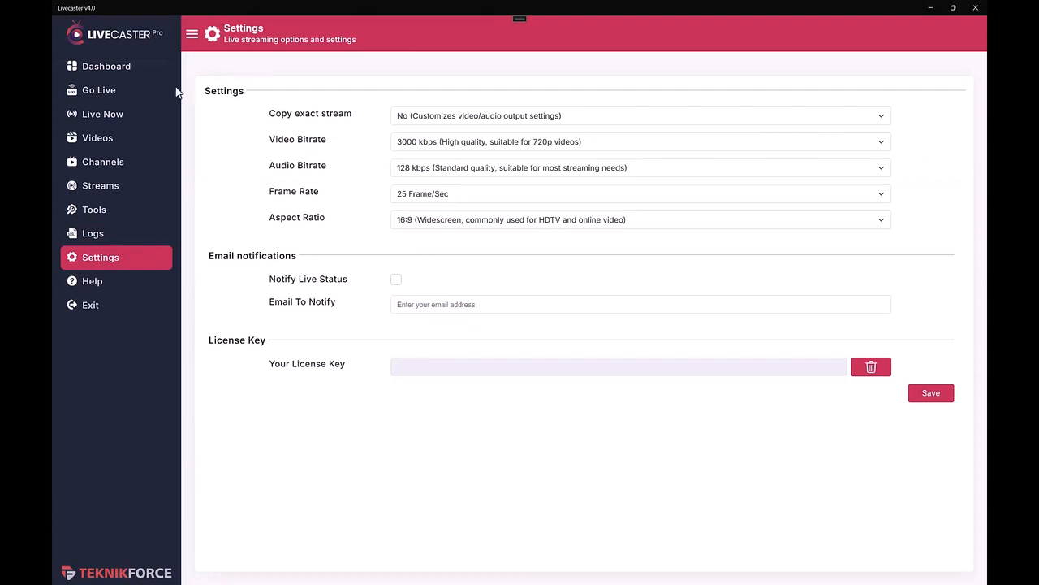
# Check the running stream on the Go Live page, try the channel search with "al" and clear it
pyautogui.click(106, 91)
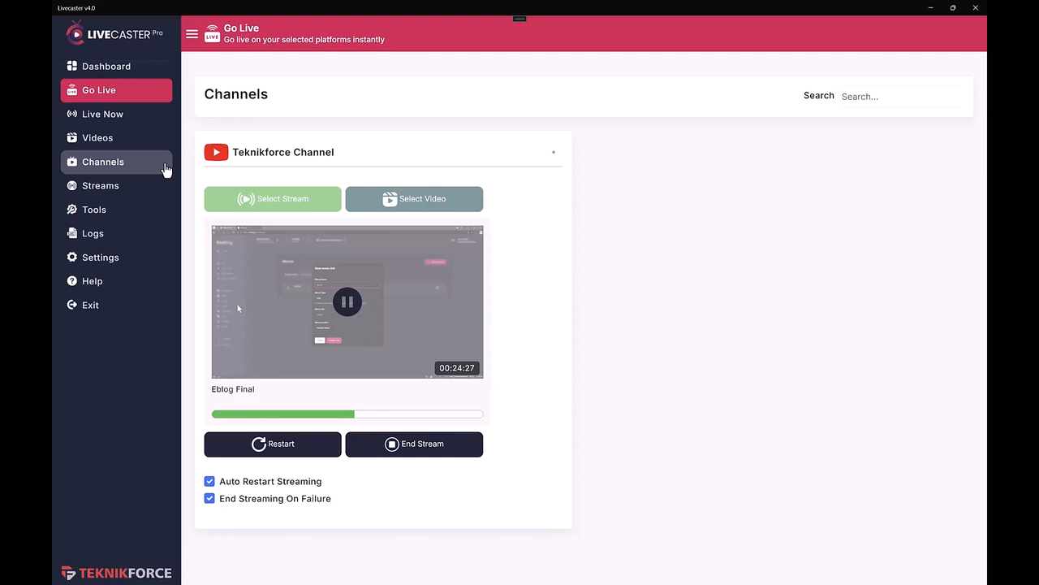
pyautogui.click(880, 99)
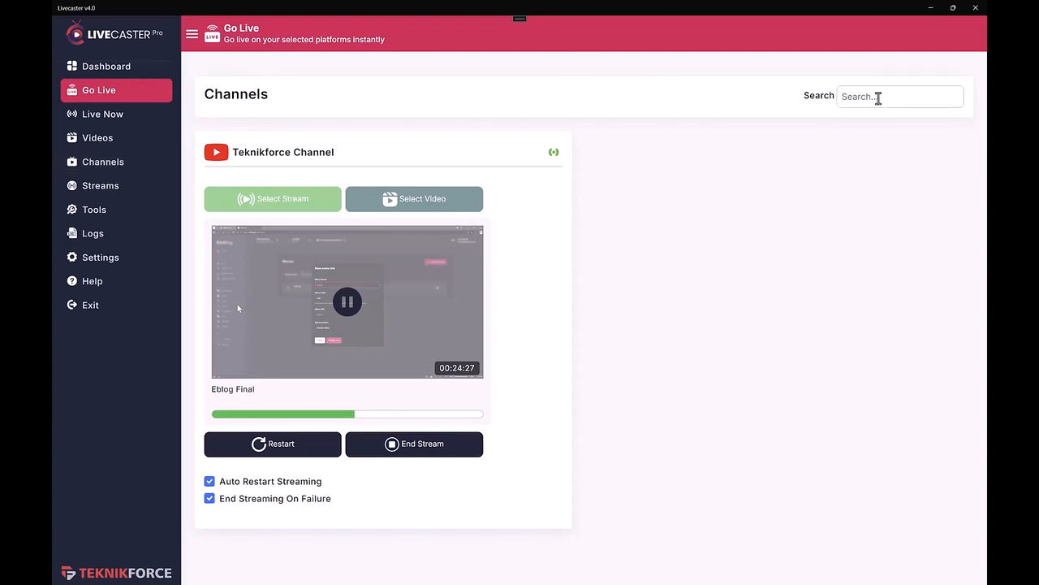
pyautogui.write('al')
pyautogui.press('BackSpace')
pyautogui.press('BackSpace')
# Look over the uploaded videos, broadcast channels and streams on their management pages
pyautogui.click(119, 148)
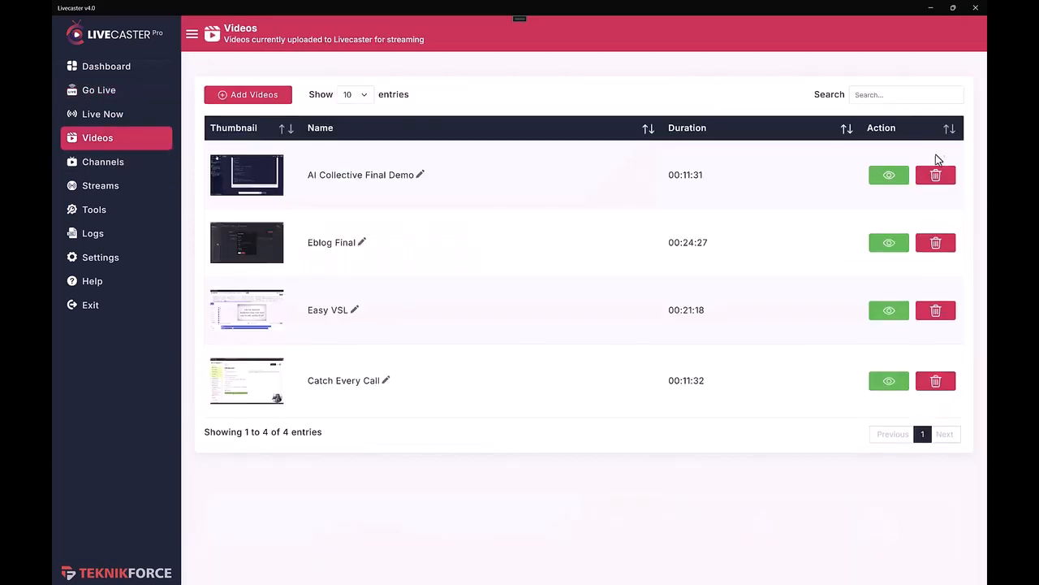
pyautogui.click(128, 166)
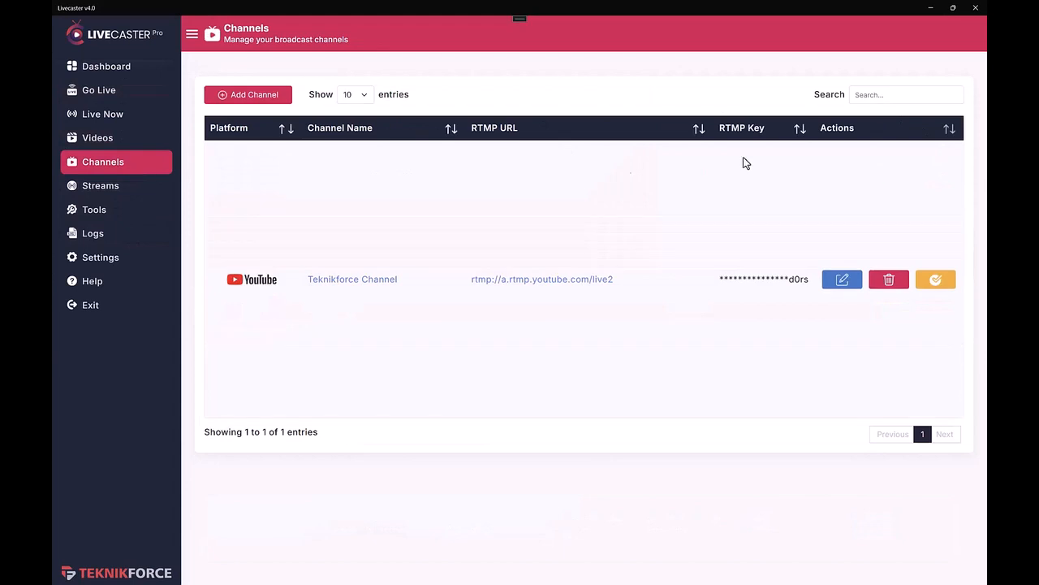
pyautogui.click(154, 186)
pyautogui.click(138, 160)
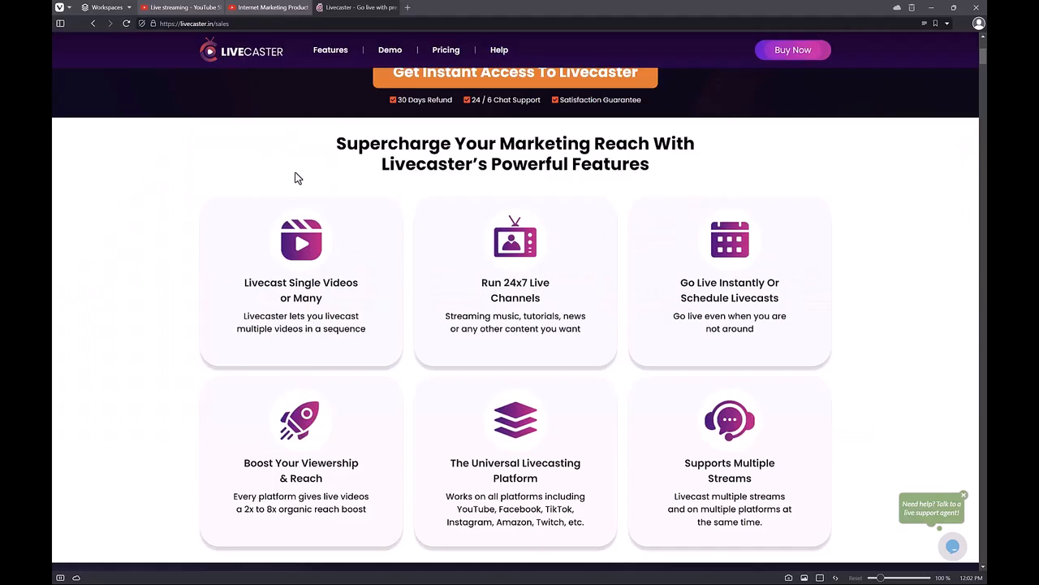
# Read the feature cards on the livecaster.in/sales page, covering multi-video livecasts, scheduling, 24x7 channels, viewership boost and supported platforms
pyautogui.moveTo(270, 282); pyautogui.dragTo(331, 328)
pyautogui.click(330, 328)
pyautogui.moveTo(719, 282); pyautogui.dragTo(737, 314)
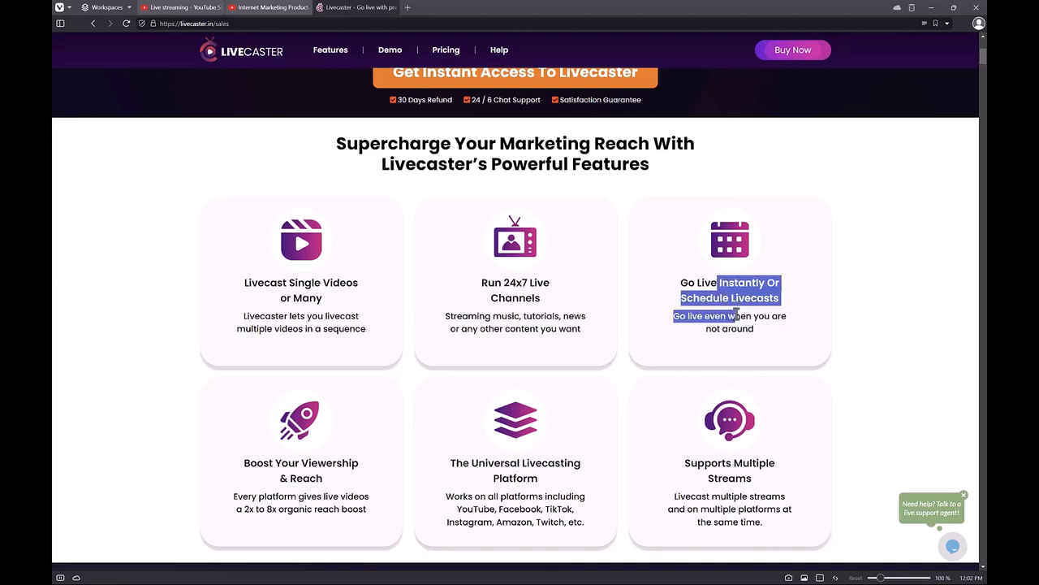
pyautogui.click(735, 314)
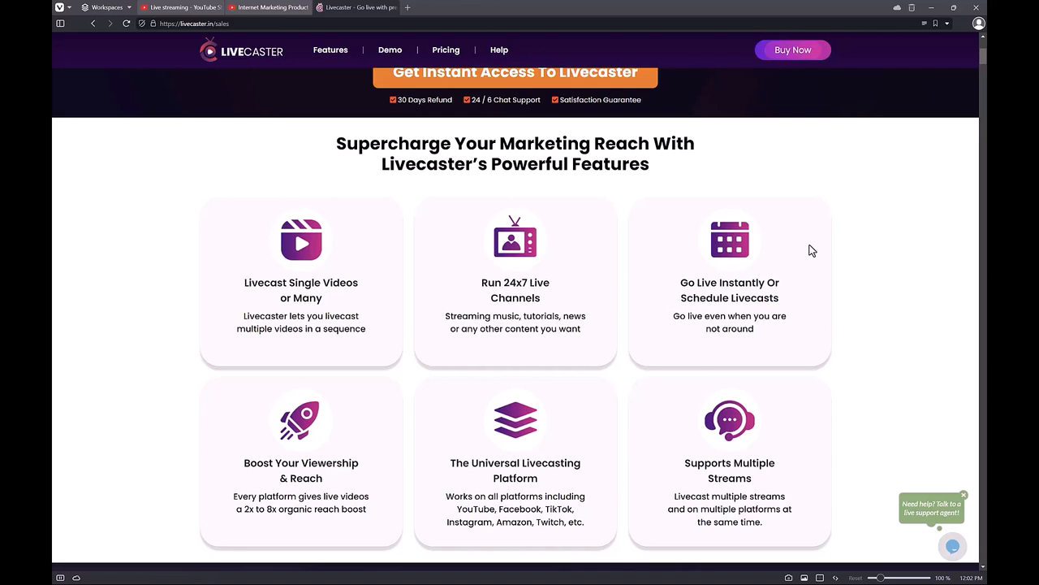
pyautogui.moveTo(502, 284)
pyautogui.mouseDown()
pyautogui.moveTo(512, 297)
pyautogui.moveTo(525, 284)
pyautogui.moveTo(529, 301)
pyautogui.moveTo(516, 289)
pyautogui.mouseUp()
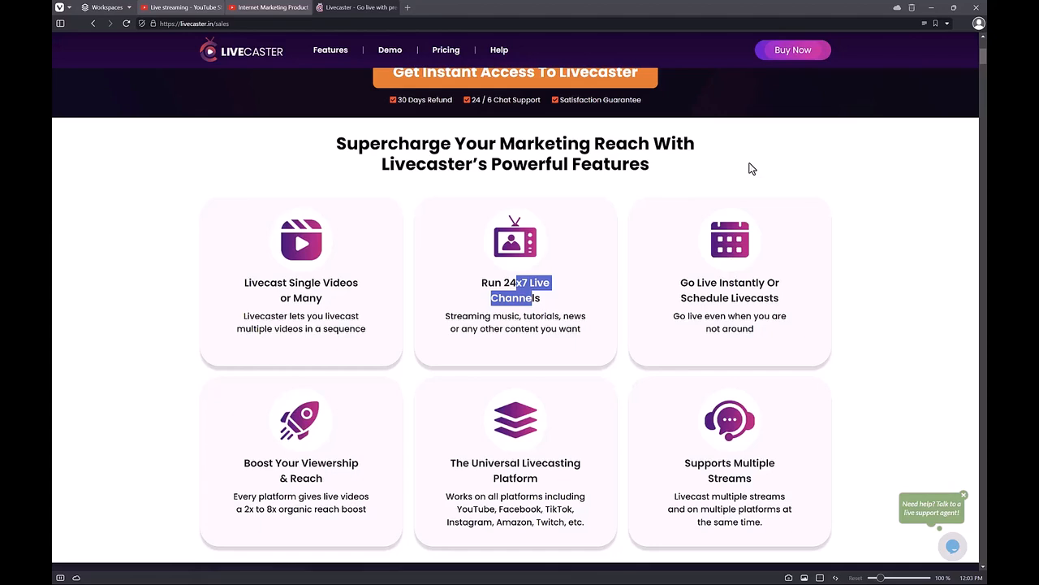
pyautogui.moveTo(264, 468); pyautogui.dragTo(295, 483)
pyautogui.click(304, 478)
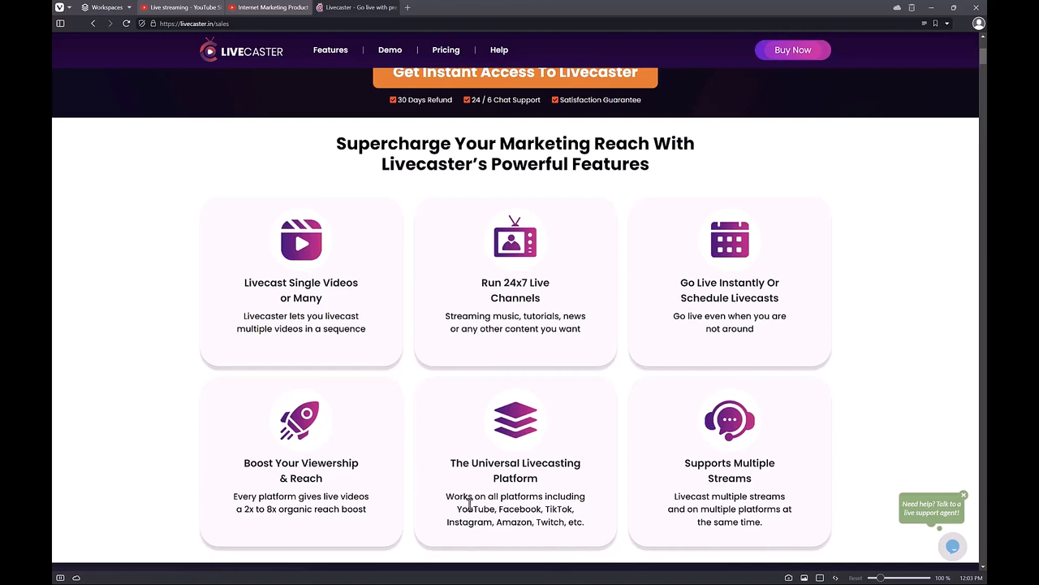
pyautogui.moveTo(495, 473); pyautogui.dragTo(510, 497)
pyautogui.click(524, 496)
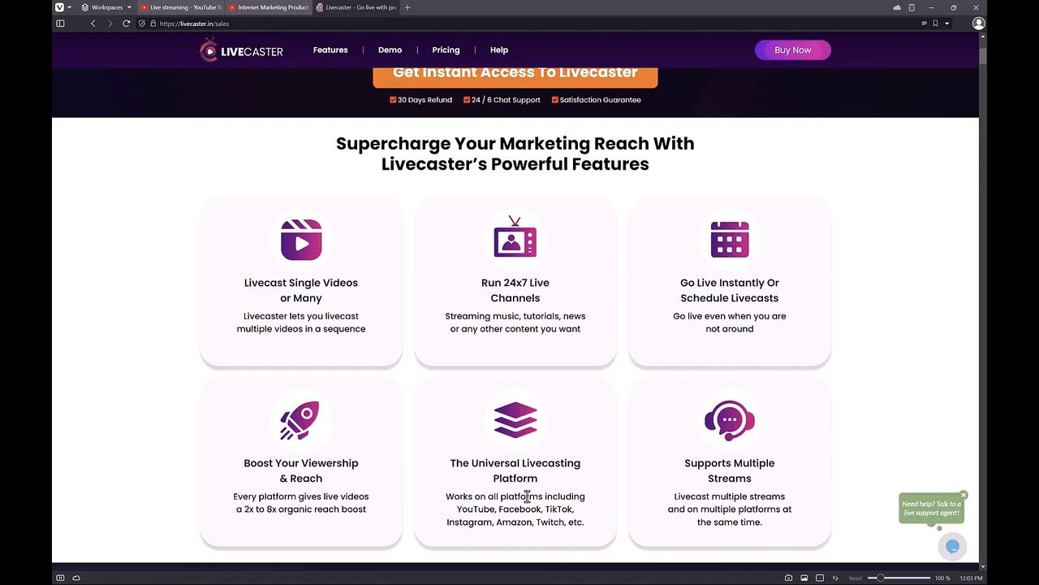